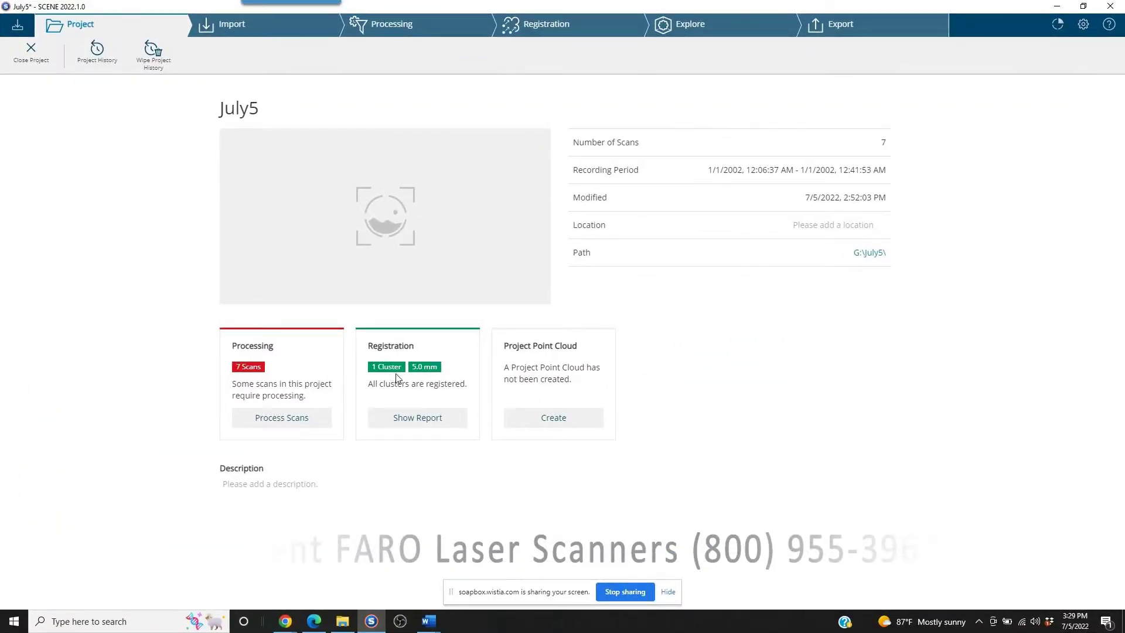
Open the July5 project's scans for exploring and examine the combined warehouse point cloud from outside and inside
{"action": "left_click", "coordinate": [701, 29]}
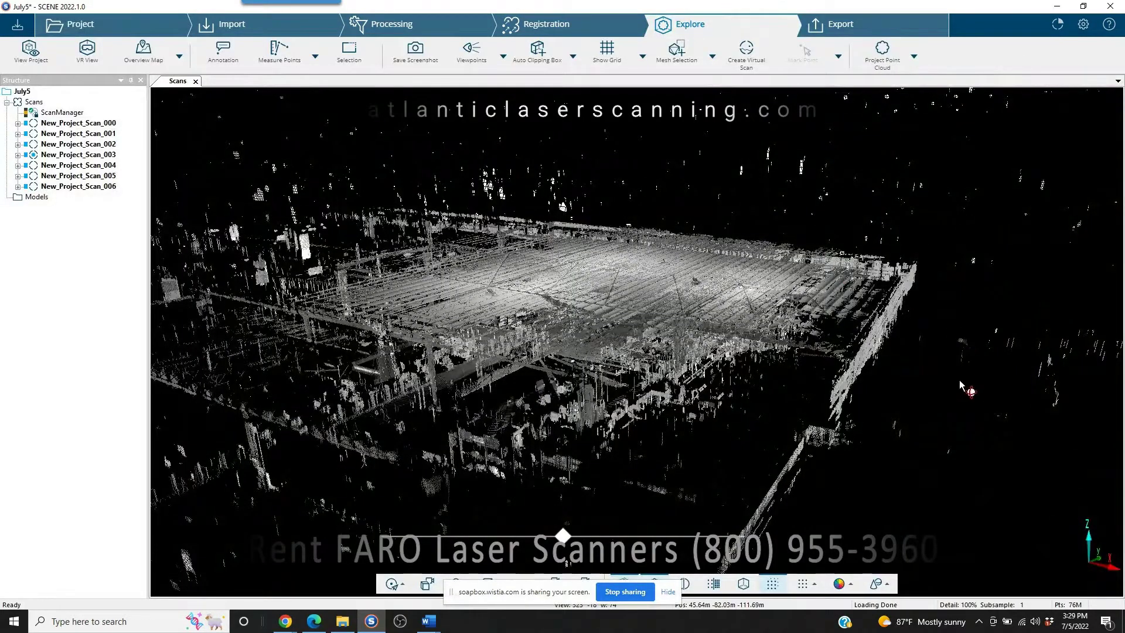
{"action": "left_click_drag", "start_coordinate": [920, 415], "coordinate": [668, 410]}
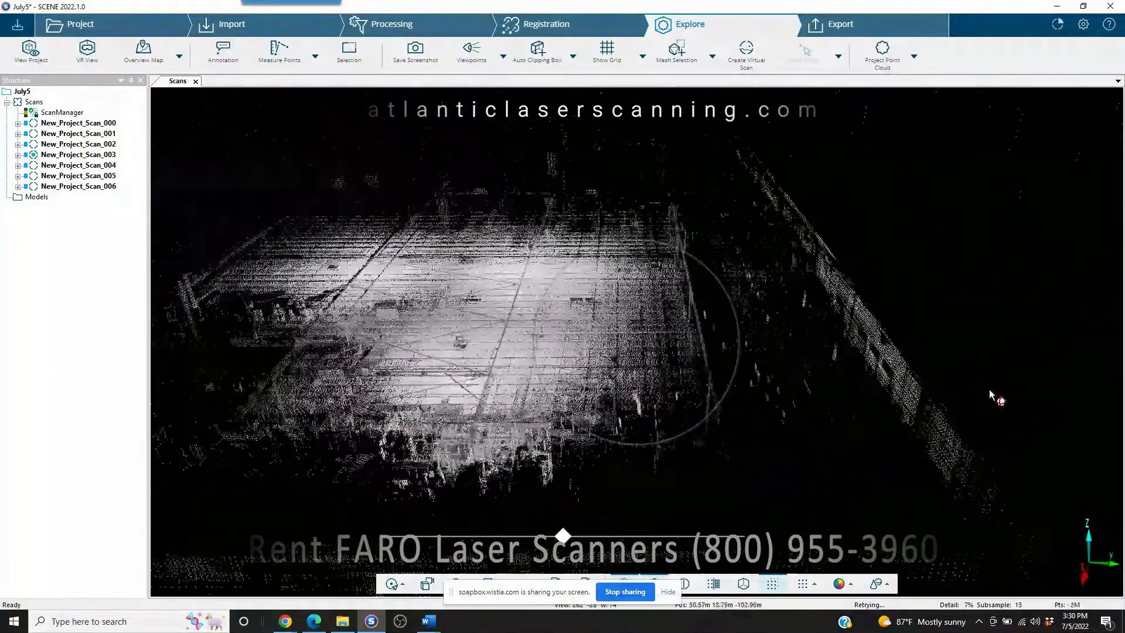
{"action": "left_click_drag", "start_coordinate": [684, 479], "coordinate": [733, 317]}
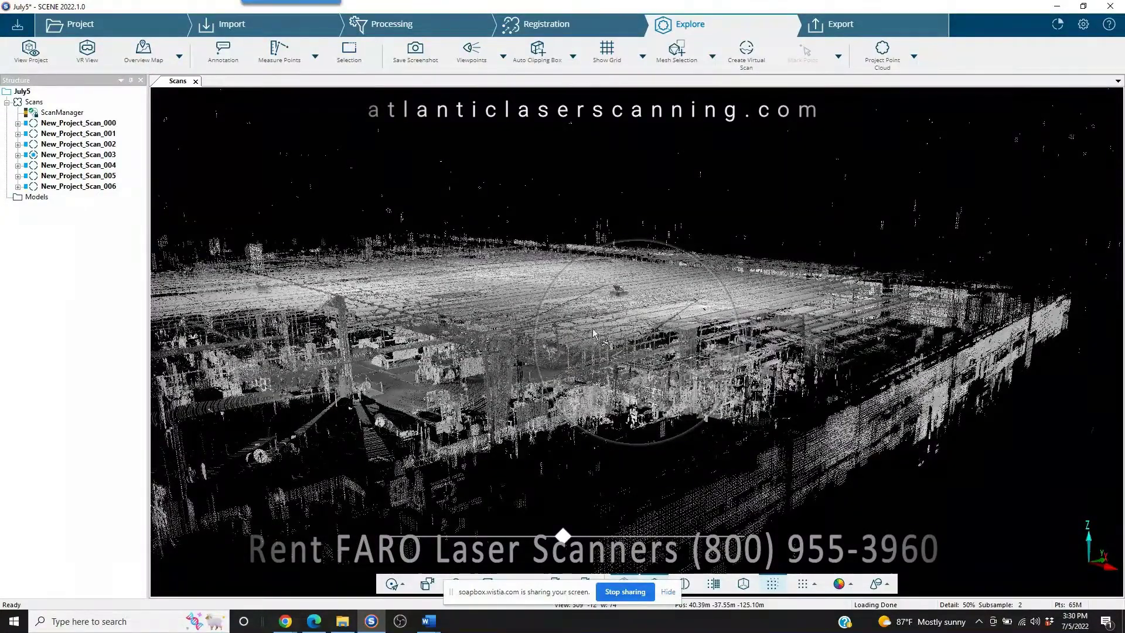
{"action": "scroll", "coordinate": [513, 352], "scroll_direction": "up", "scroll_amount": 10}
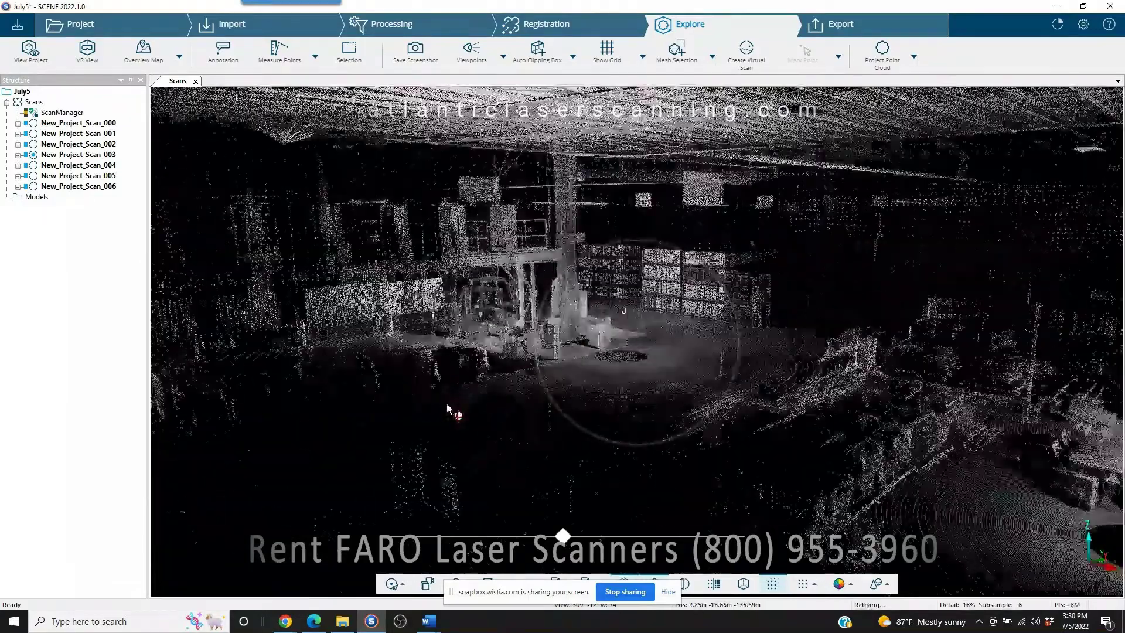
{"action": "scroll", "coordinate": [502, 414], "scroll_direction": "up", "scroll_amount": 3}
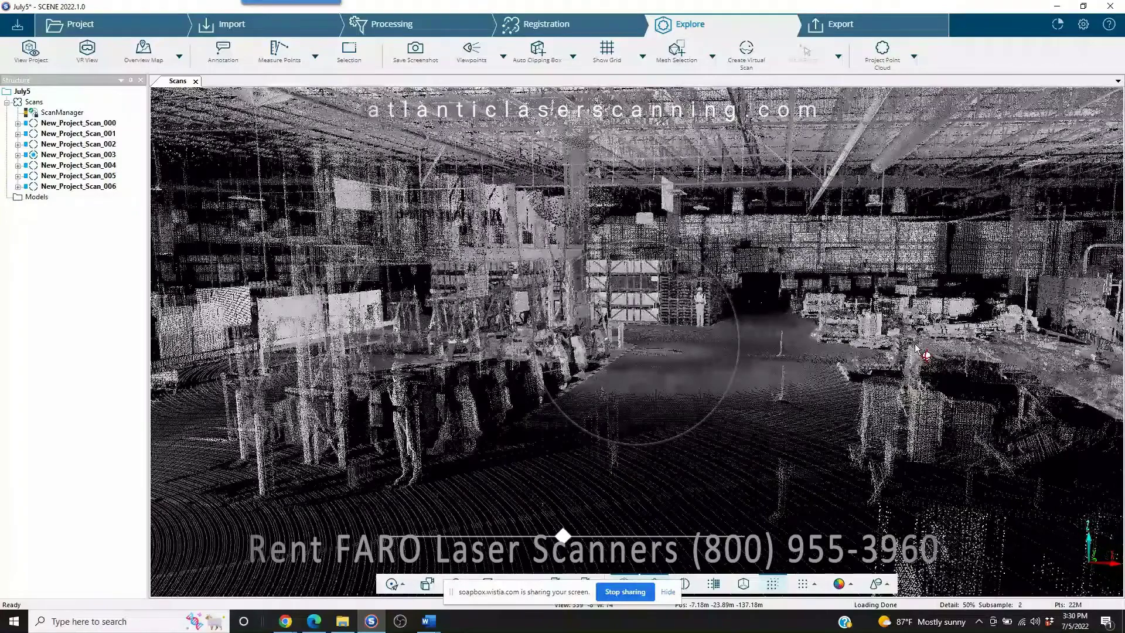
{"action": "scroll", "coordinate": [917, 348], "scroll_direction": "up", "scroll_amount": 5}
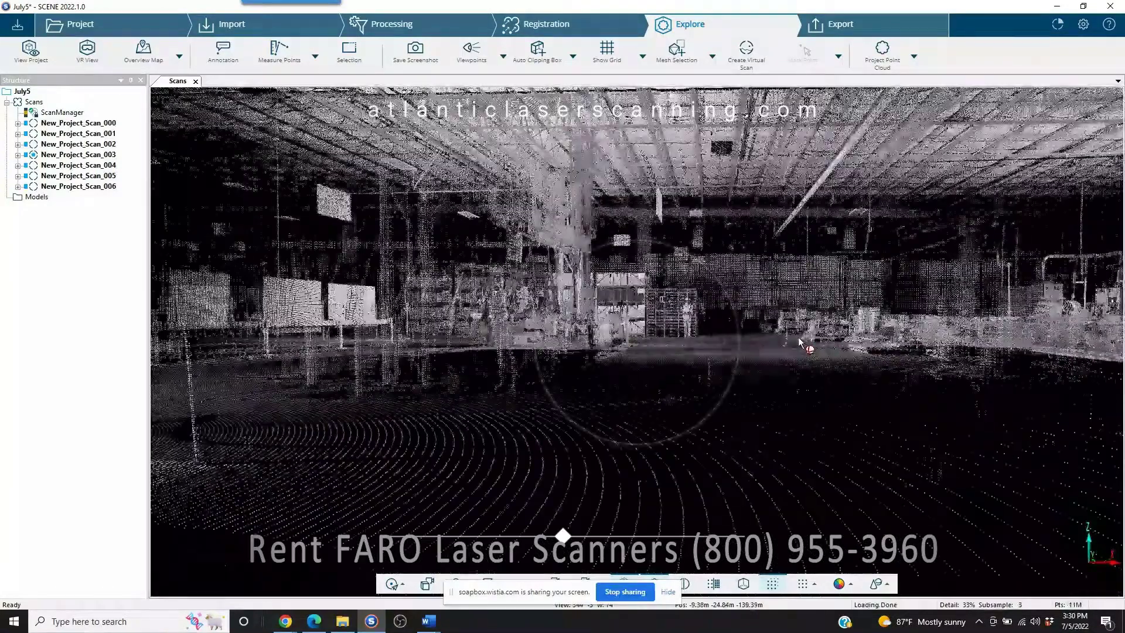
{"action": "scroll", "coordinate": [708, 319], "scroll_direction": "up", "scroll_amount": 5}
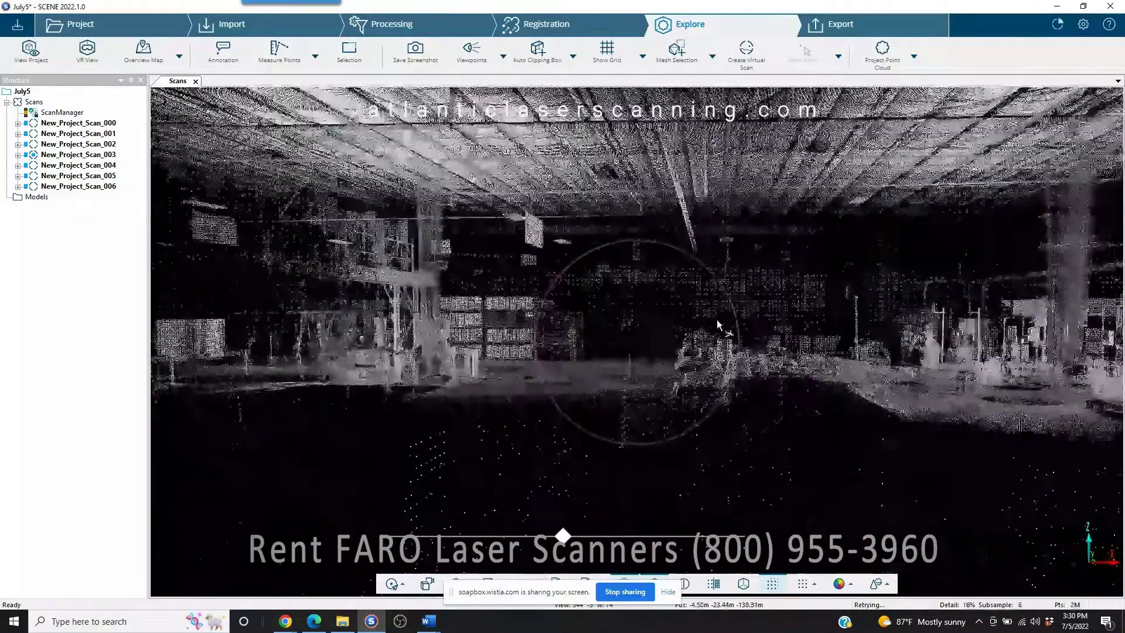
{"action": "scroll", "coordinate": [993, 321], "scroll_direction": "down", "scroll_amount": 5}
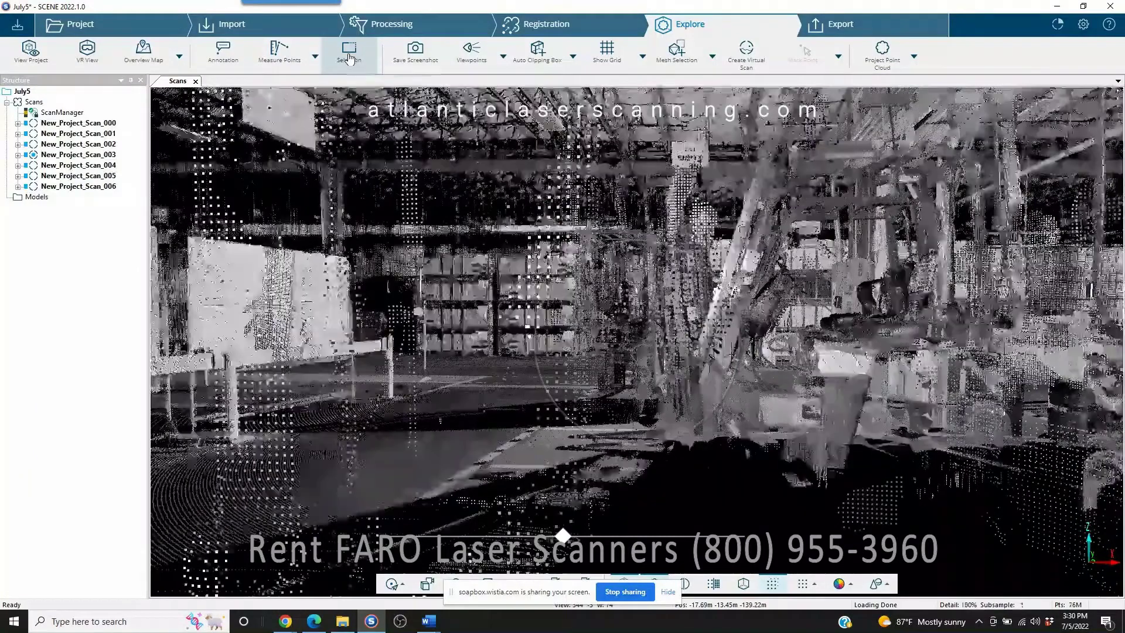
Try to outline the forklift area with a polygon selection in the 3D point cloud
{"action": "left_click", "coordinate": [350, 59]}
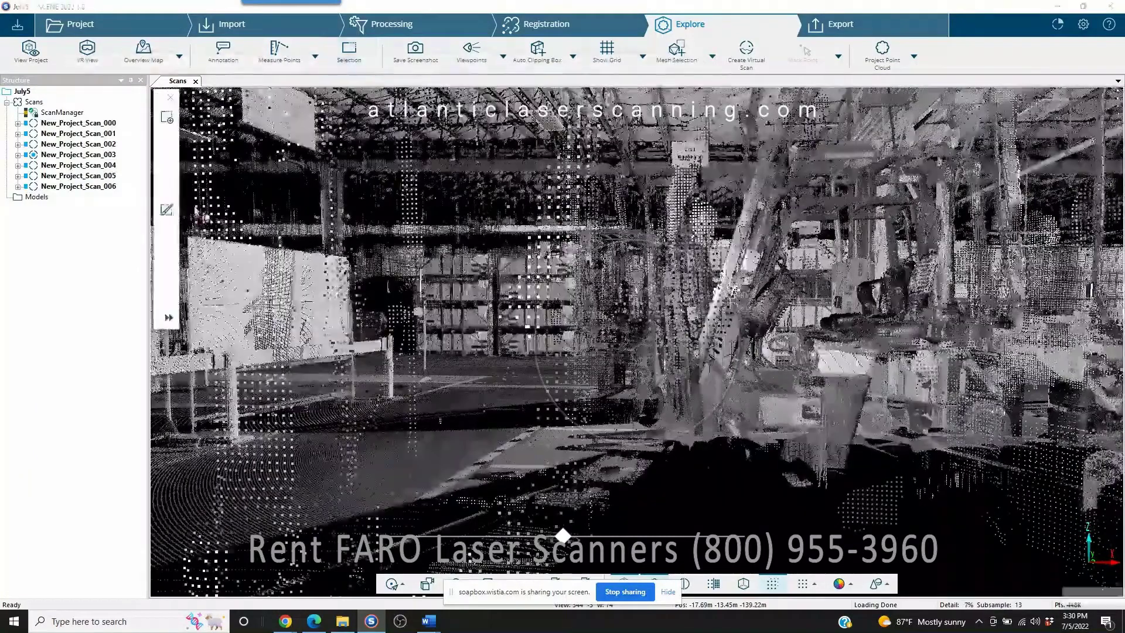
{"action": "left_click", "coordinate": [167, 196]}
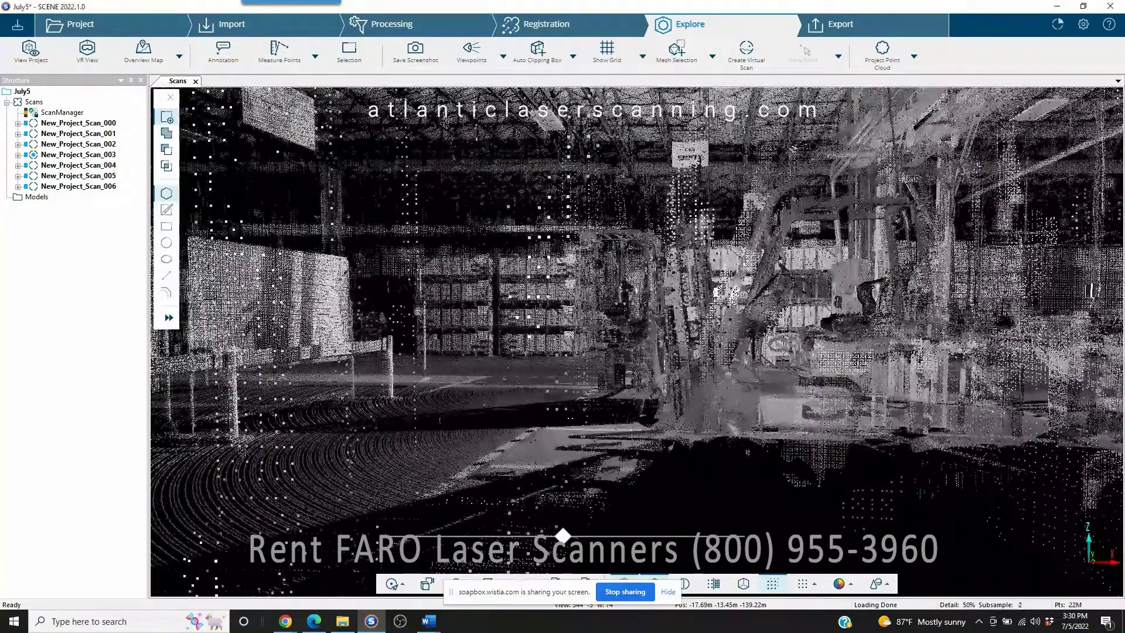
{"action": "left_click", "coordinate": [511, 267]}
{"action": "left_click", "coordinate": [560, 490]}
{"action": "left_click", "coordinate": [849, 459]}
{"action": "left_click", "coordinate": [806, 265]}
{"action": "left_click", "coordinate": [598, 229]}
{"action": "left_click", "coordinate": [523, 261]}
{"action": "right_click", "coordinate": [594, 274]}
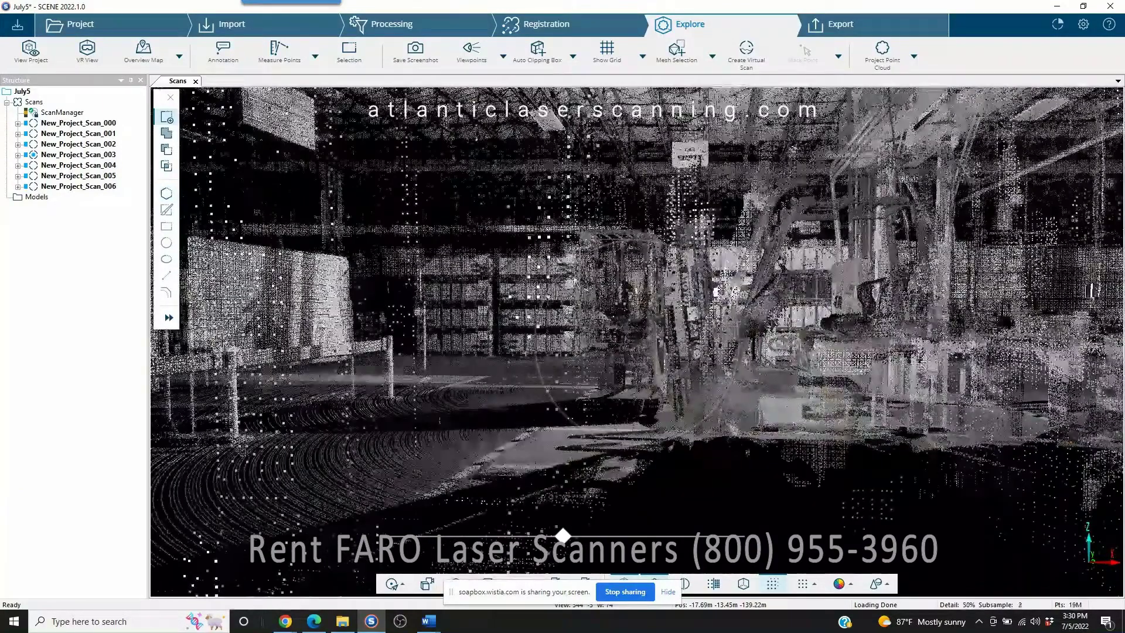
Examine the forklifts, the stacked racks and the aisle between them in the 3D point cloud
{"action": "scroll", "coordinate": [639, 316], "scroll_direction": "up", "scroll_amount": 5}
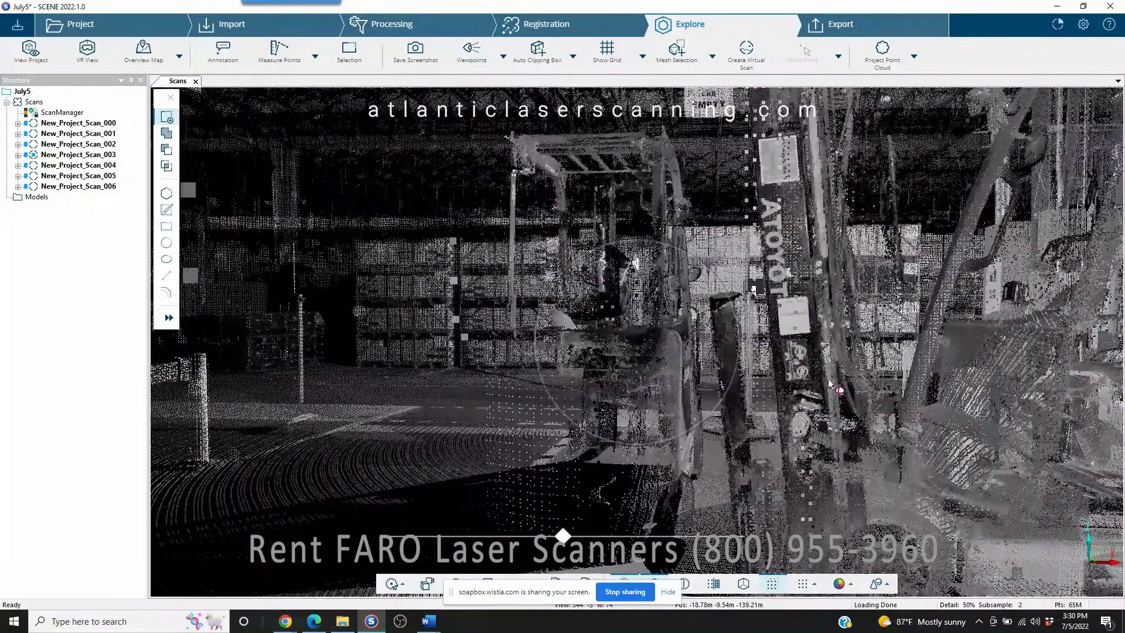
{"action": "scroll", "coordinate": [832, 386], "scroll_direction": "up", "scroll_amount": 5}
{"action": "left_click_drag", "start_coordinate": [828, 416], "coordinate": [422, 367]}
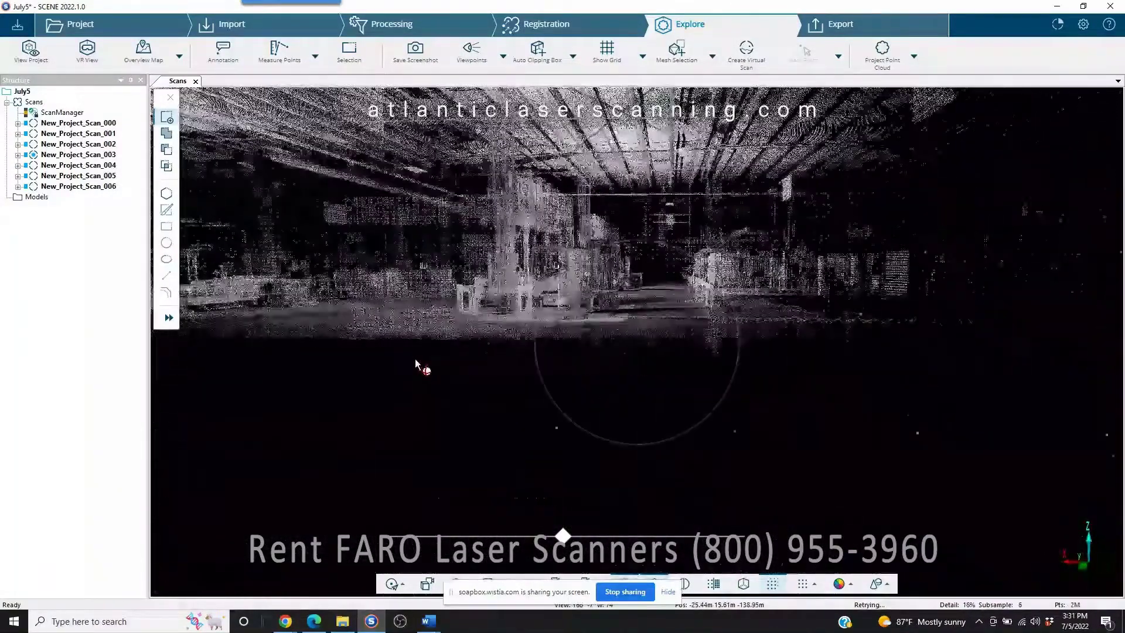
{"action": "left_click_drag", "start_coordinate": [417, 367], "coordinate": [468, 474]}
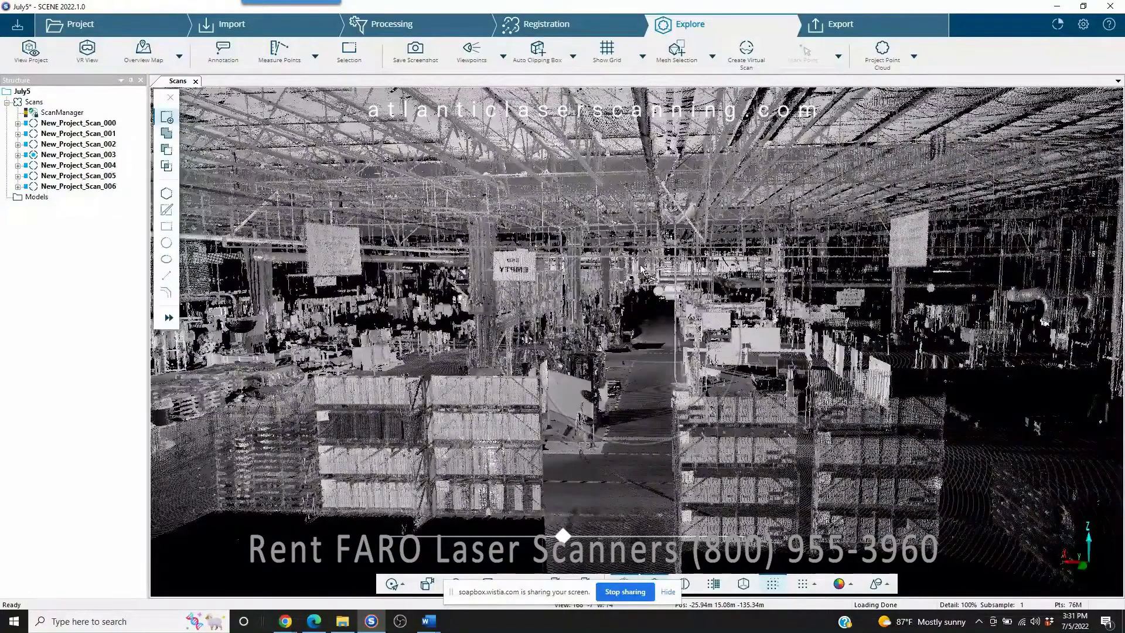
{"action": "left_click_drag", "start_coordinate": [779, 310], "coordinate": [587, 258]}
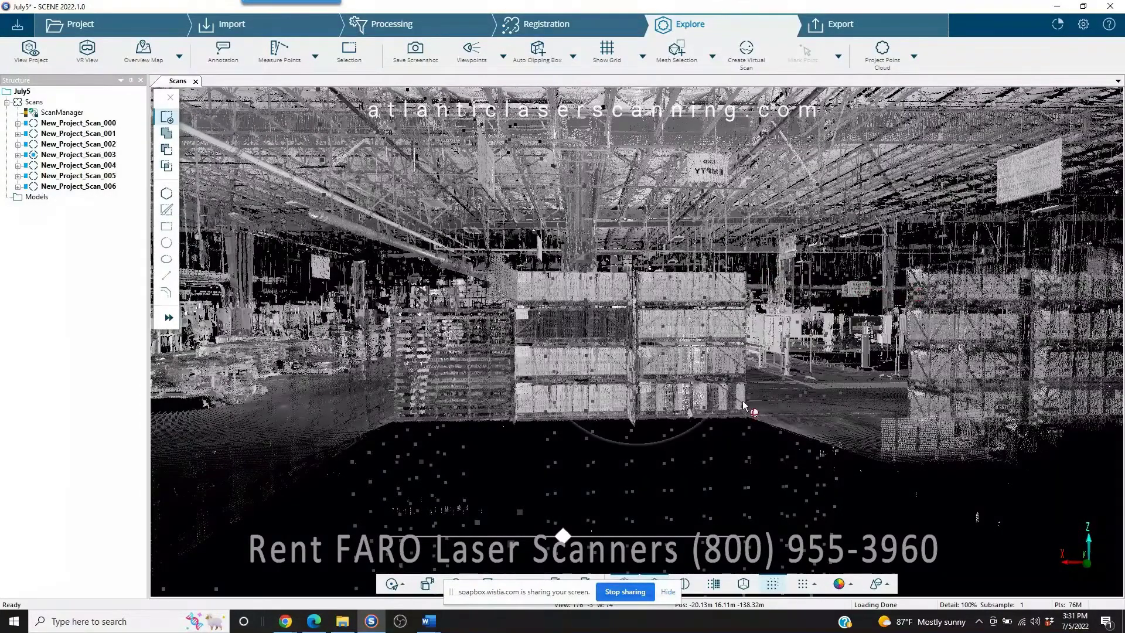
{"action": "double_click", "coordinate": [598, 459]}
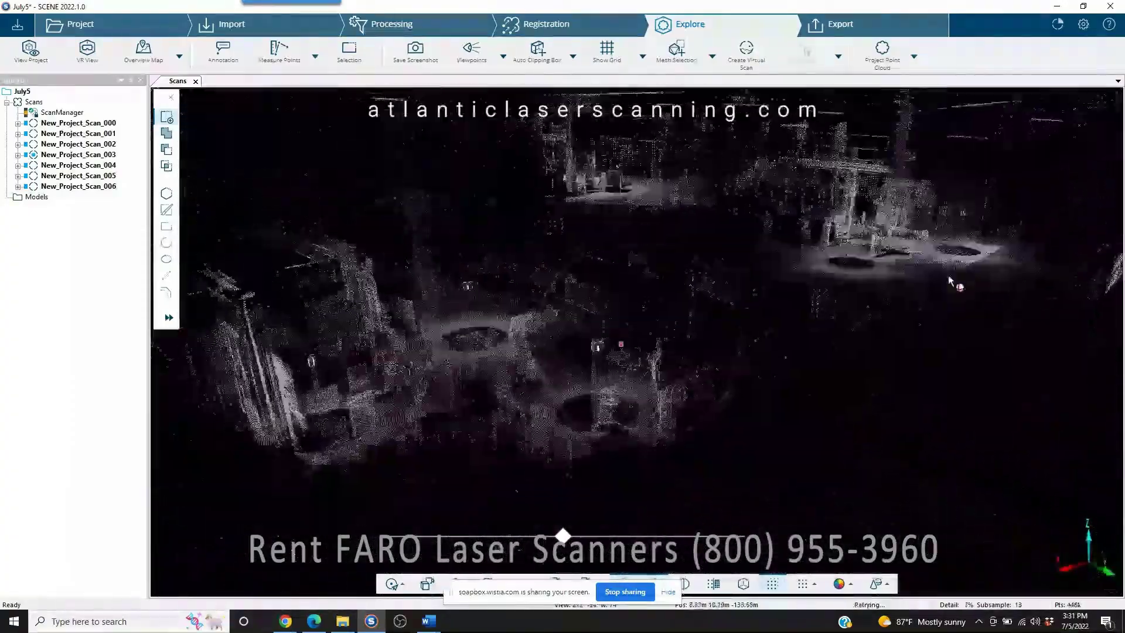
Open New_Project_Scan_000 on its own and look around the forklift, the stacked racks and the electrical column
{"action": "double_click", "coordinate": [86, 125]}
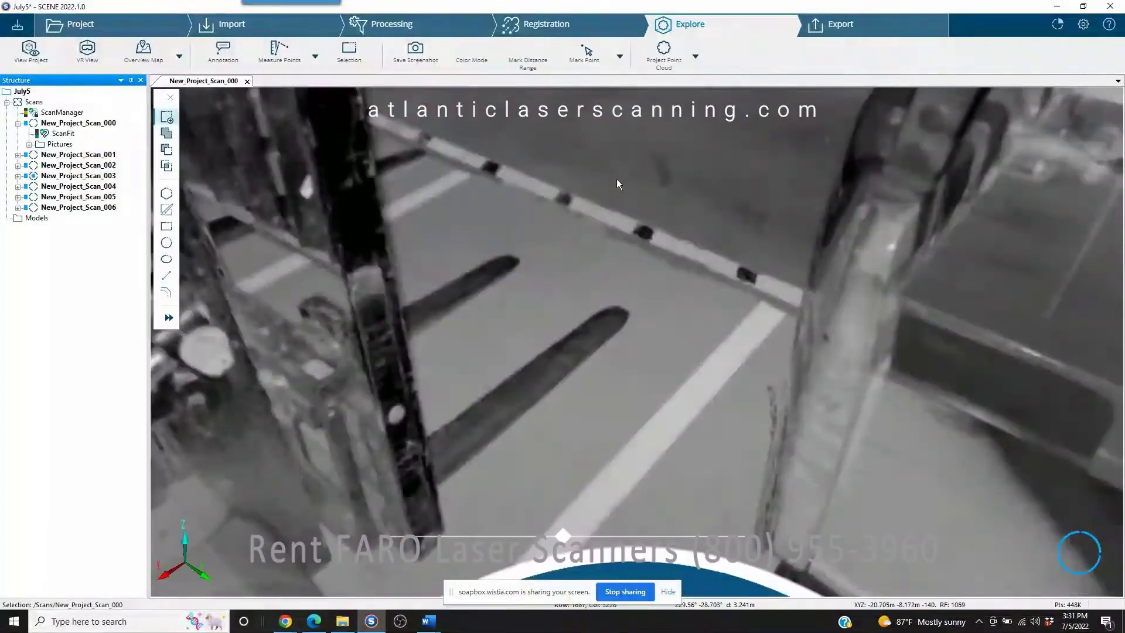
{"action": "left_click_drag", "start_coordinate": [691, 339], "coordinate": [686, 313]}
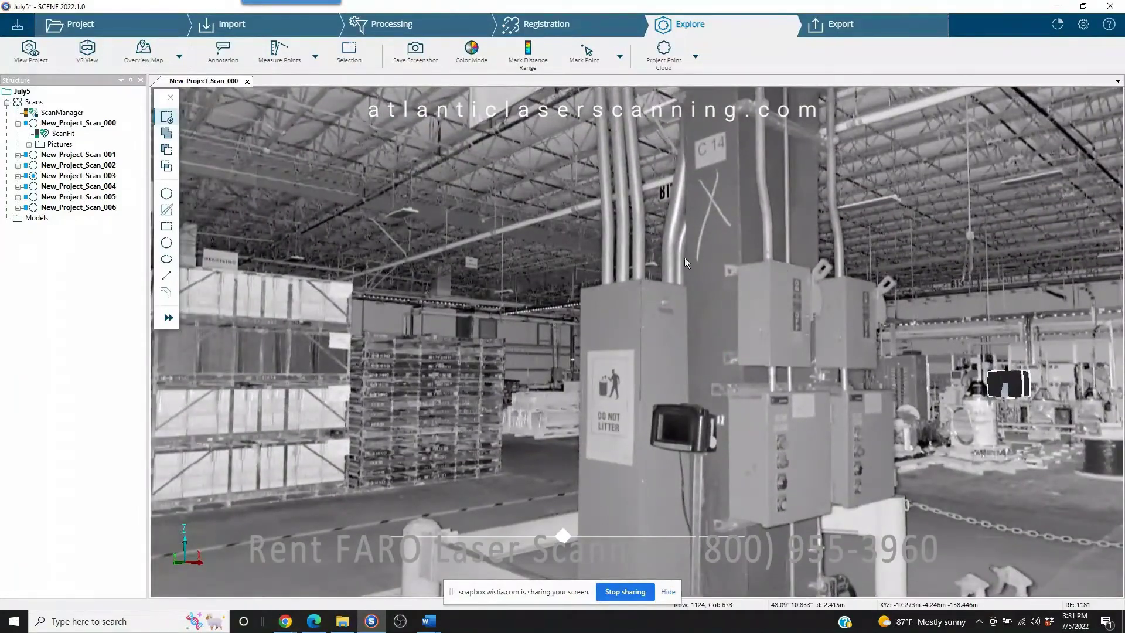
{"action": "left_click_drag", "start_coordinate": [685, 258], "coordinate": [679, 290]}
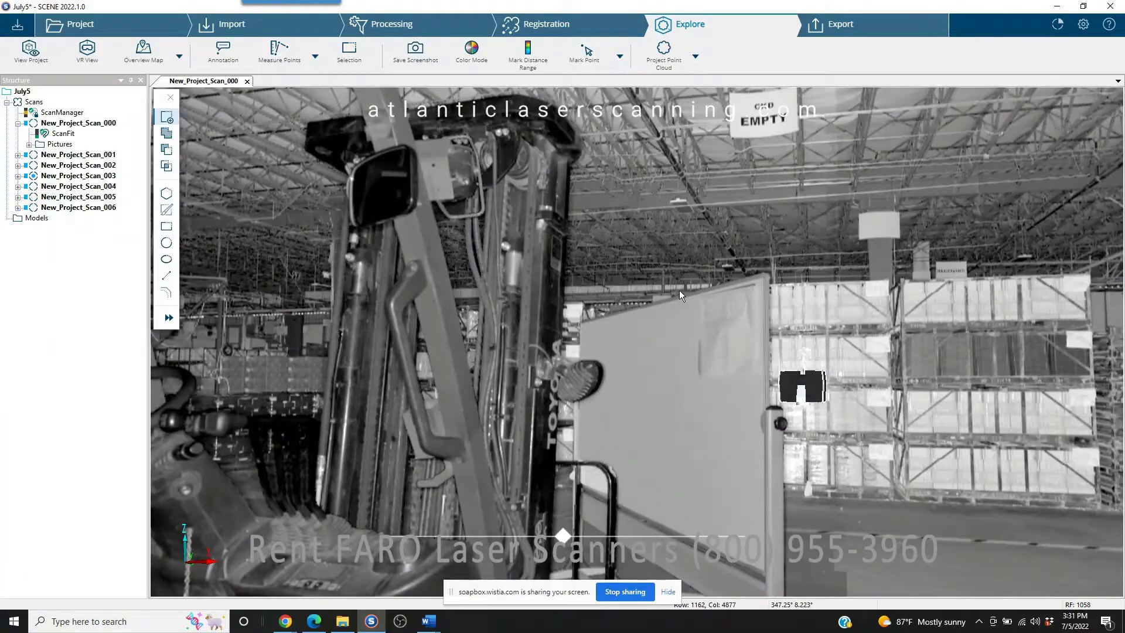
{"action": "left_click_drag", "start_coordinate": [778, 230], "coordinate": [637, 271]}
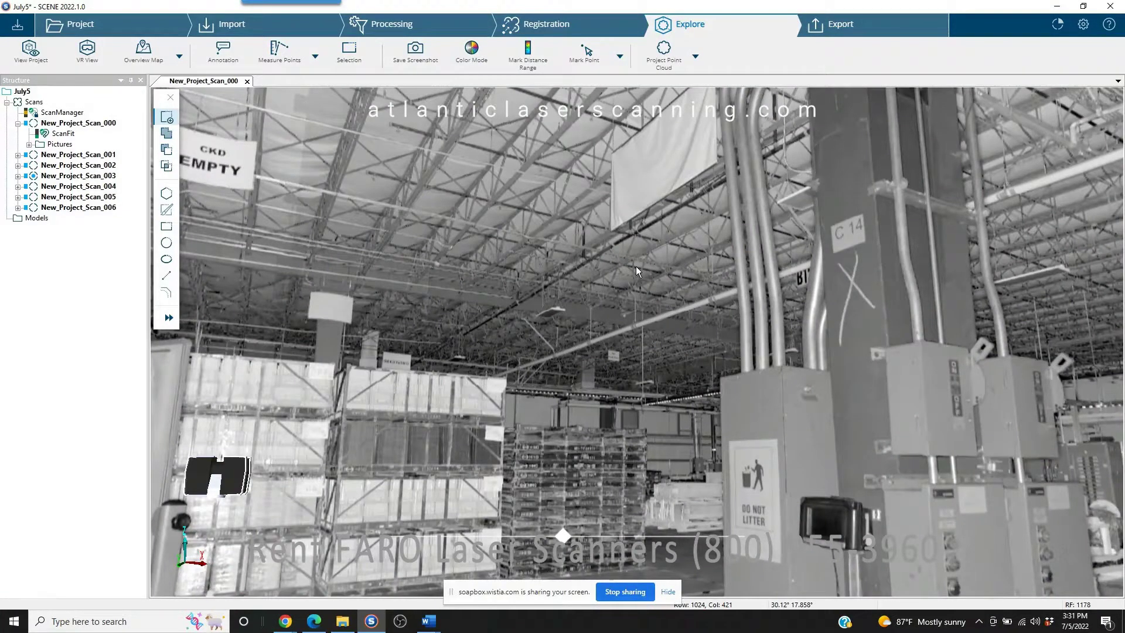
{"action": "mouse_move", "coordinate": [578, 279]}
{"action": "left_mouse_down"}
{"action": "mouse_move", "coordinate": [651, 275]}
{"action": "mouse_move", "coordinate": [631, 259]}
{"action": "mouse_move", "coordinate": [594, 262]}
{"action": "mouse_move", "coordinate": [604, 249]}
{"action": "mouse_move", "coordinate": [547, 243]}
{"action": "mouse_move", "coordinate": [534, 255]}
{"action": "mouse_move", "coordinate": [524, 498]}
{"action": "mouse_move", "coordinate": [644, 358]}
{"action": "mouse_move", "coordinate": [687, 275]}
{"action": "left_mouse_up"}
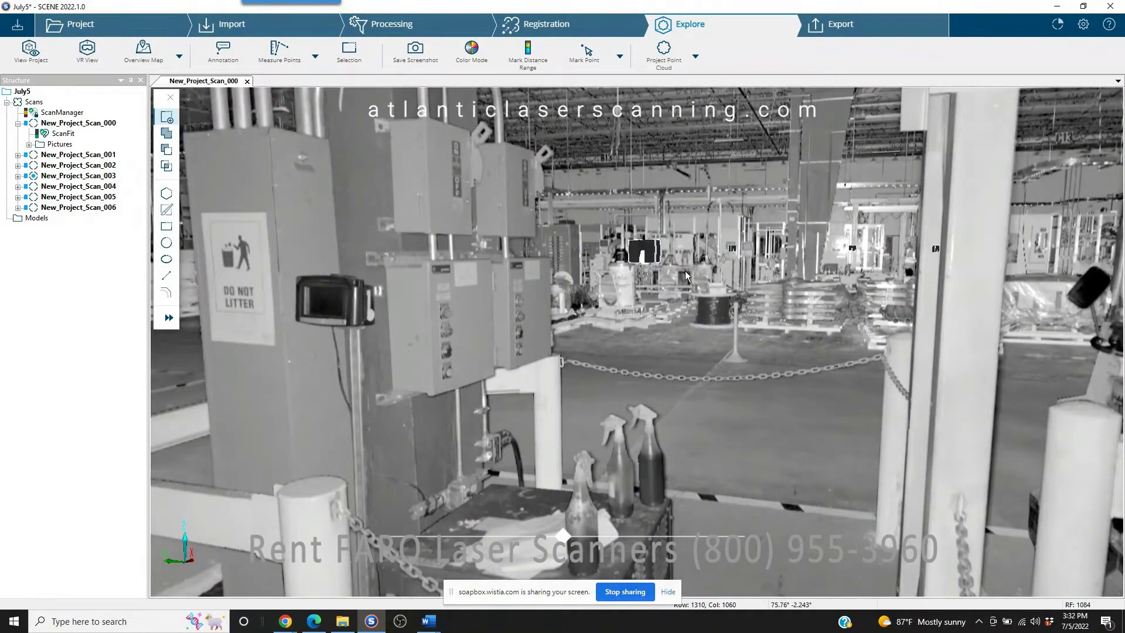
{"action": "left_click_drag", "start_coordinate": [715, 316], "coordinate": [398, 322]}
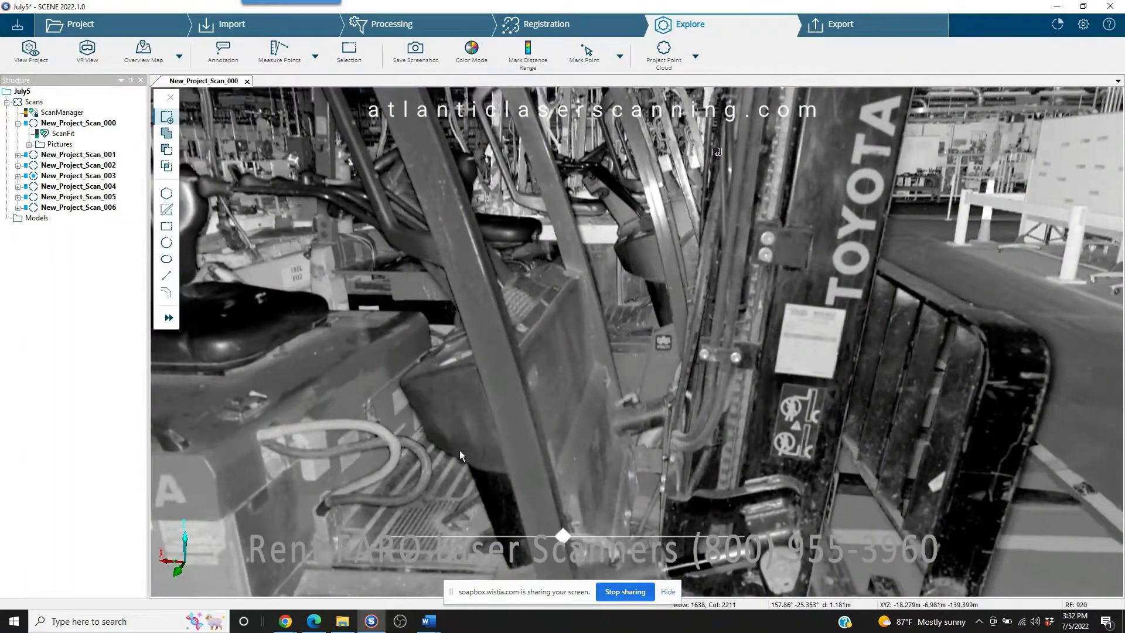
Examine the Toyota forklift's body and mast up close in New_Project_Scan_000
{"action": "scroll", "coordinate": [436, 458], "scroll_direction": "up", "scroll_amount": 2}
{"action": "scroll", "coordinate": [438, 465], "scroll_direction": "up", "scroll_amount": 5}
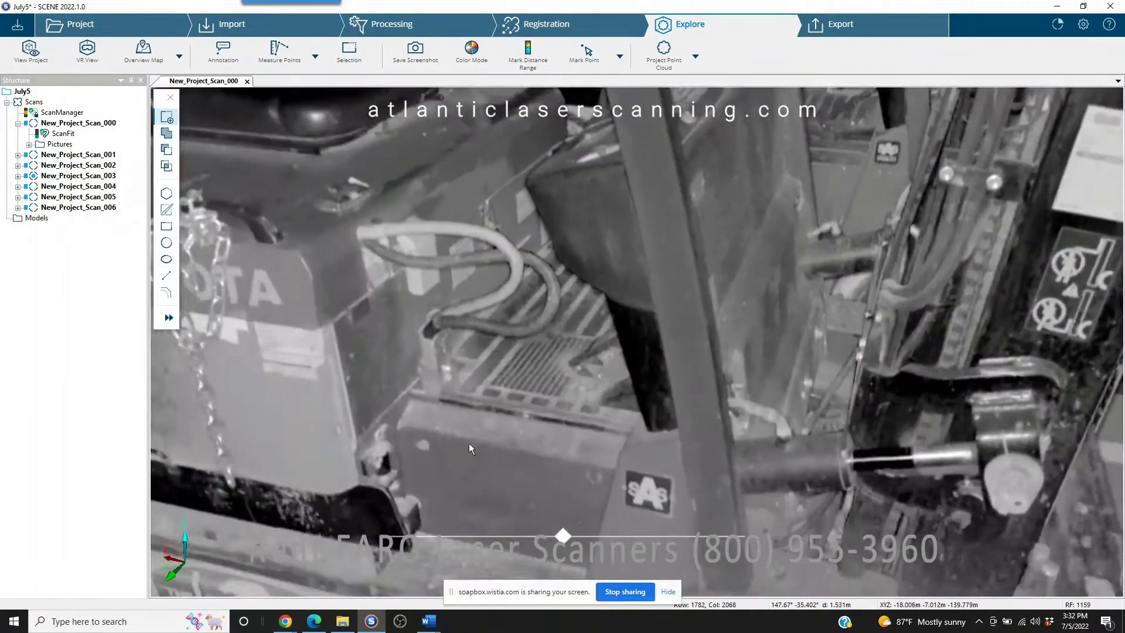
{"action": "scroll", "coordinate": [474, 377], "scroll_direction": "up", "scroll_amount": 2}
{"action": "scroll", "coordinate": [497, 373], "scroll_direction": "down", "scroll_amount": 8}
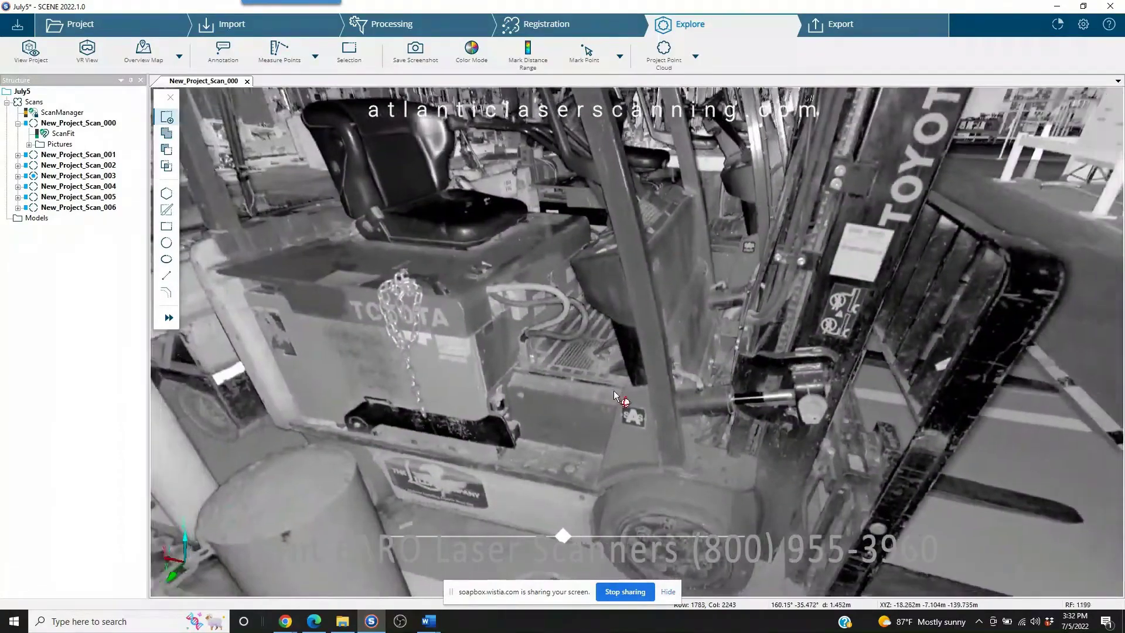
{"action": "left_click_drag", "start_coordinate": [615, 397], "coordinate": [778, 359]}
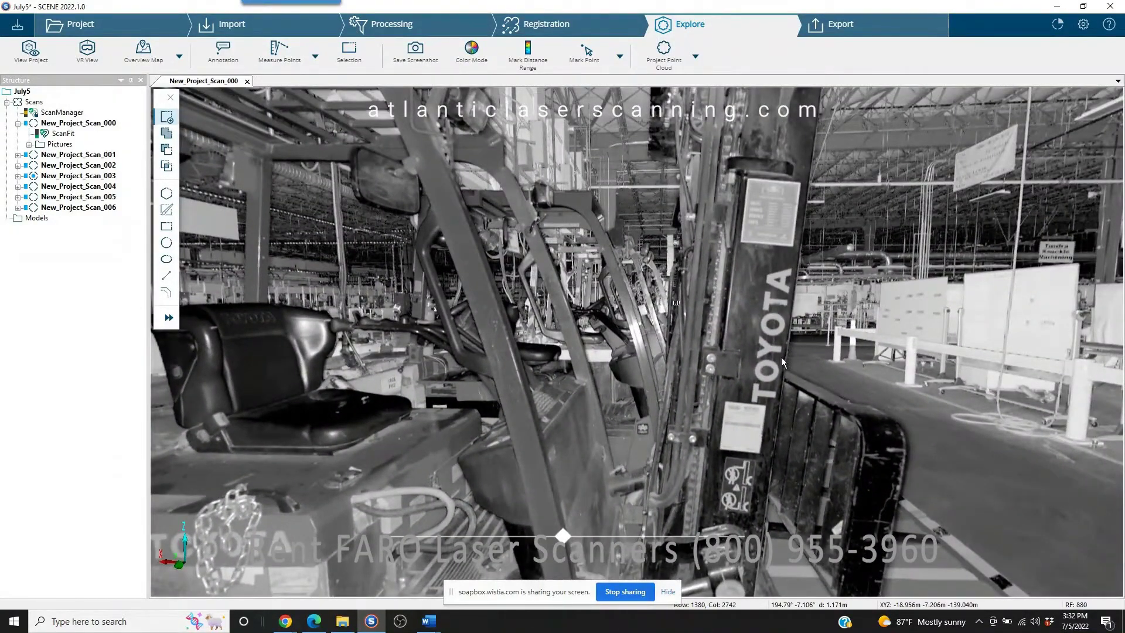
{"action": "left_click_drag", "start_coordinate": [796, 329], "coordinate": [555, 304]}
Switch to New_Project_Scan_001 and inspect the thin vertical streak of points in front of the stacked racks
{"action": "double_click", "coordinate": [555, 303]}
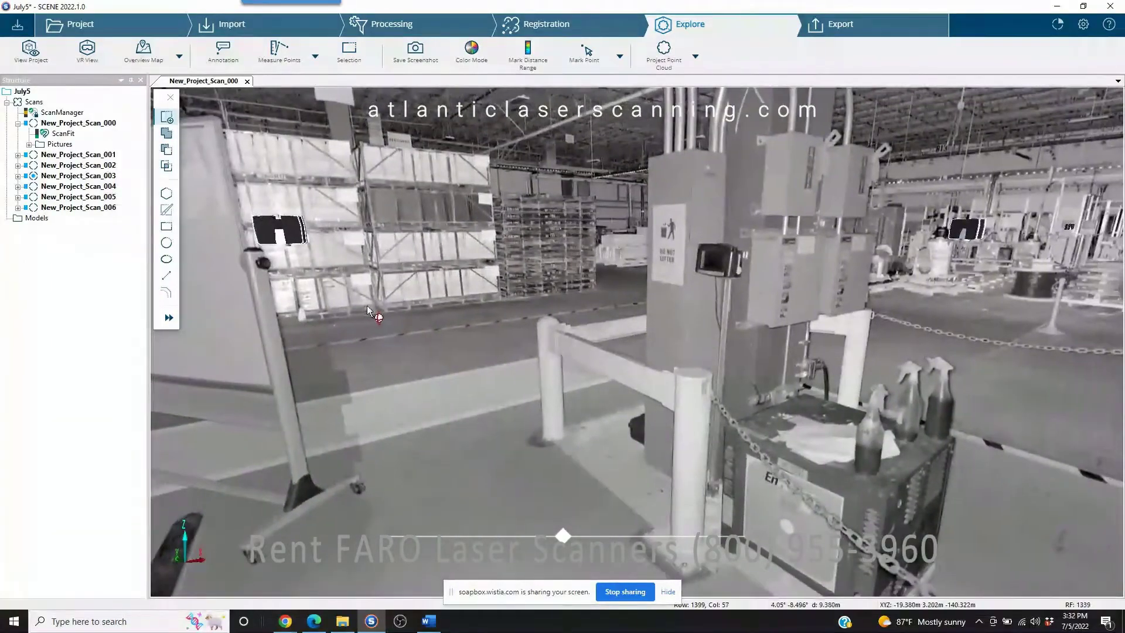
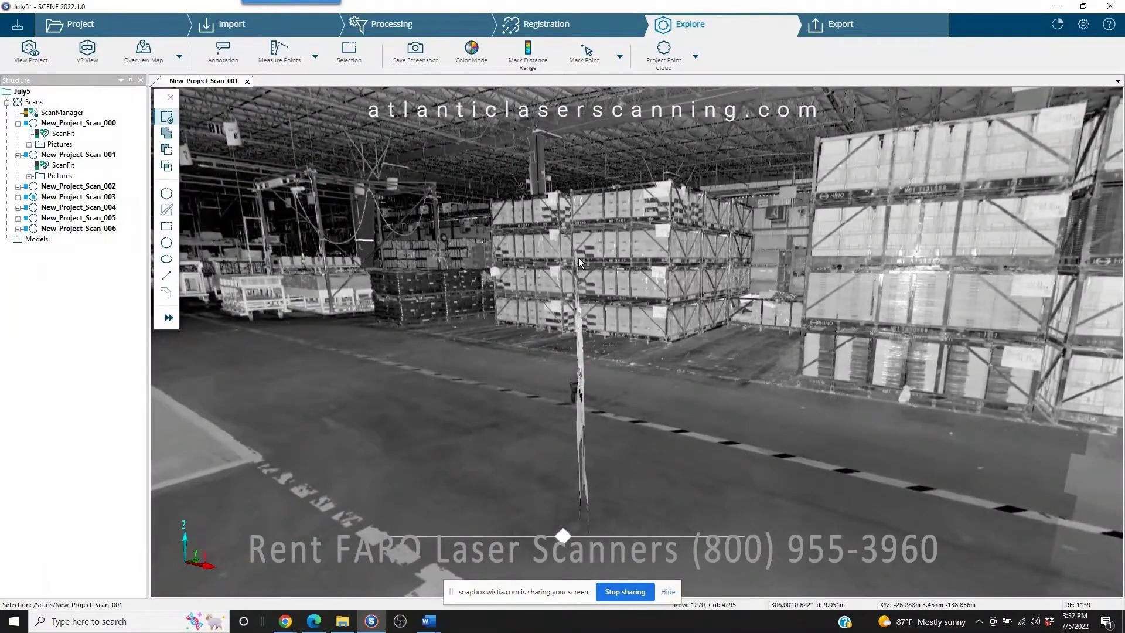
{"action": "scroll", "coordinate": [575, 399], "scroll_direction": "up", "scroll_amount": 5}
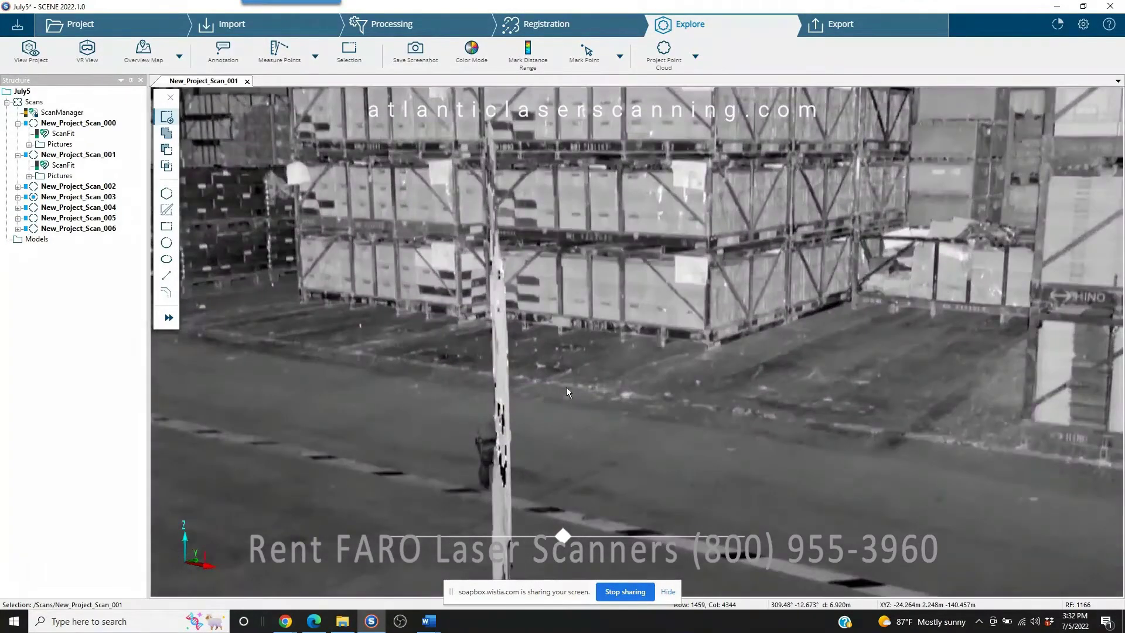
{"action": "scroll", "coordinate": [568, 389], "scroll_direction": "down", "scroll_amount": 3}
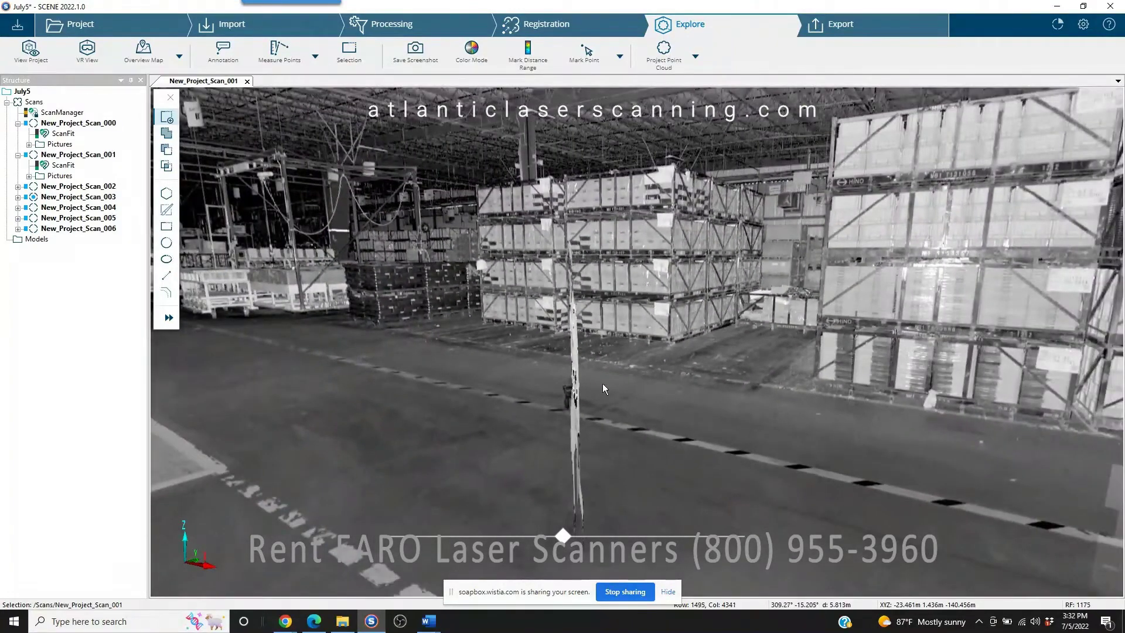
{"action": "left_click_drag", "start_coordinate": [603, 388], "coordinate": [602, 377]}
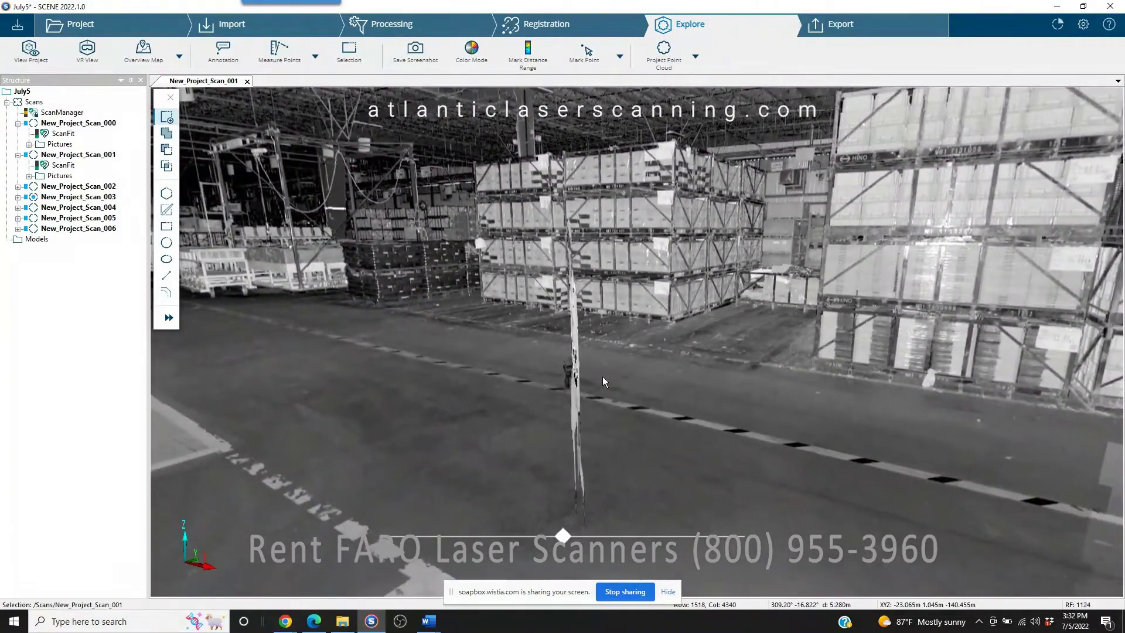
Select the vertical streak and its surroundings with a rectangle, and open that selection in a separate 3D view
{"action": "left_click", "coordinate": [167, 227]}
{"action": "left_click_drag", "start_coordinate": [527, 209], "coordinate": [649, 526]}
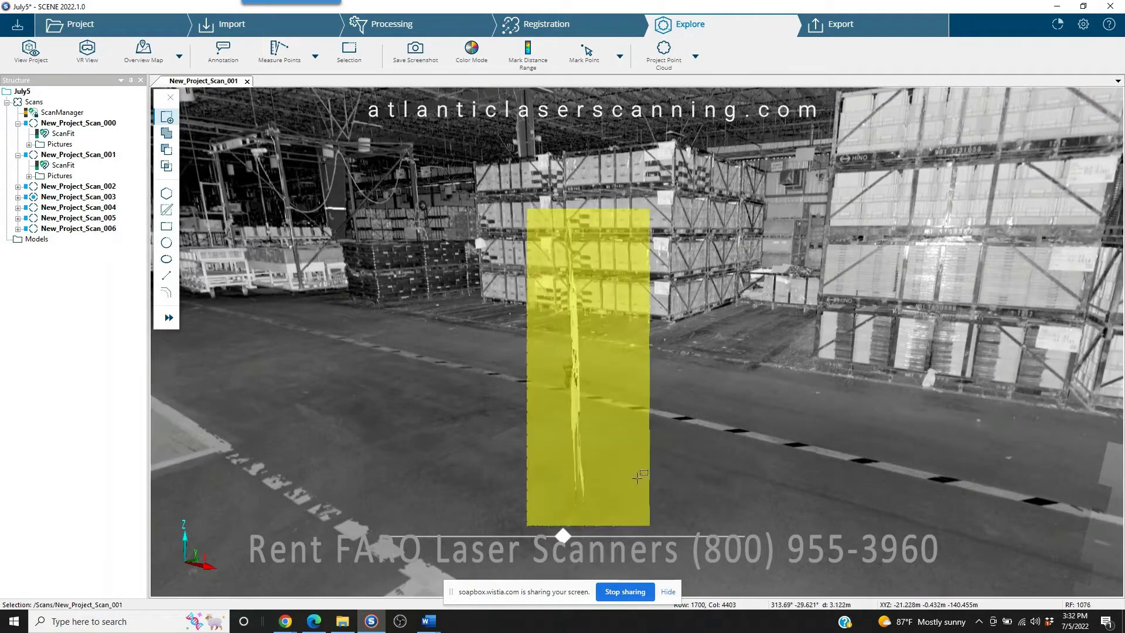
{"action": "right_click", "coordinate": [611, 334]}
{"action": "mouse_move", "coordinate": [692, 346]}
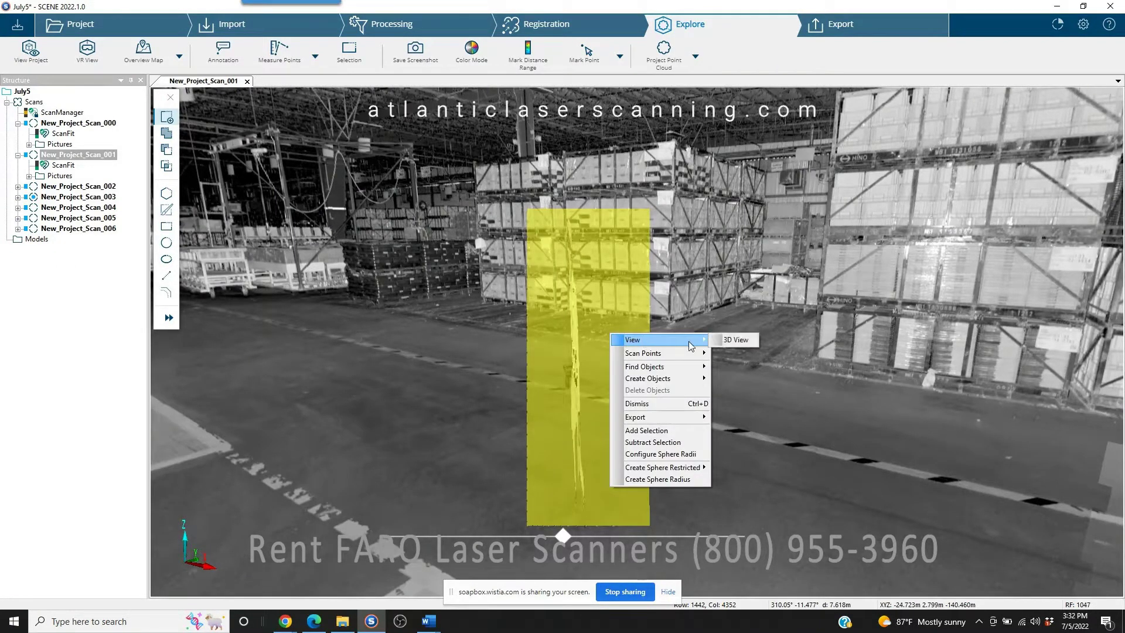
{"action": "left_click", "coordinate": [730, 339]}
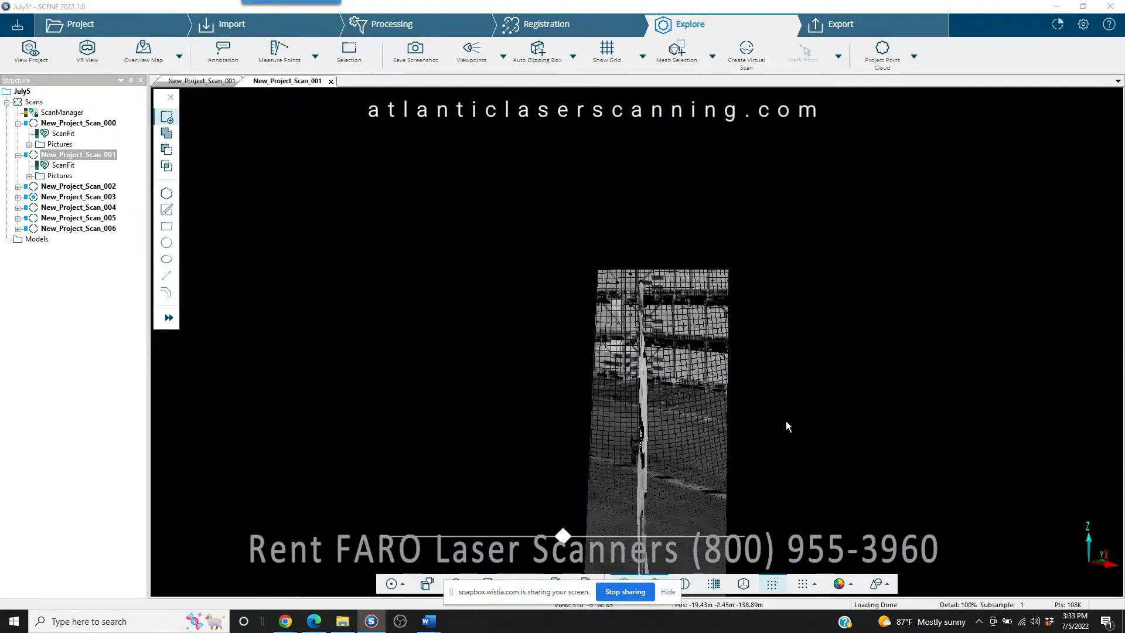
{"action": "left_click_drag", "start_coordinate": [785, 420], "coordinate": [728, 428]}
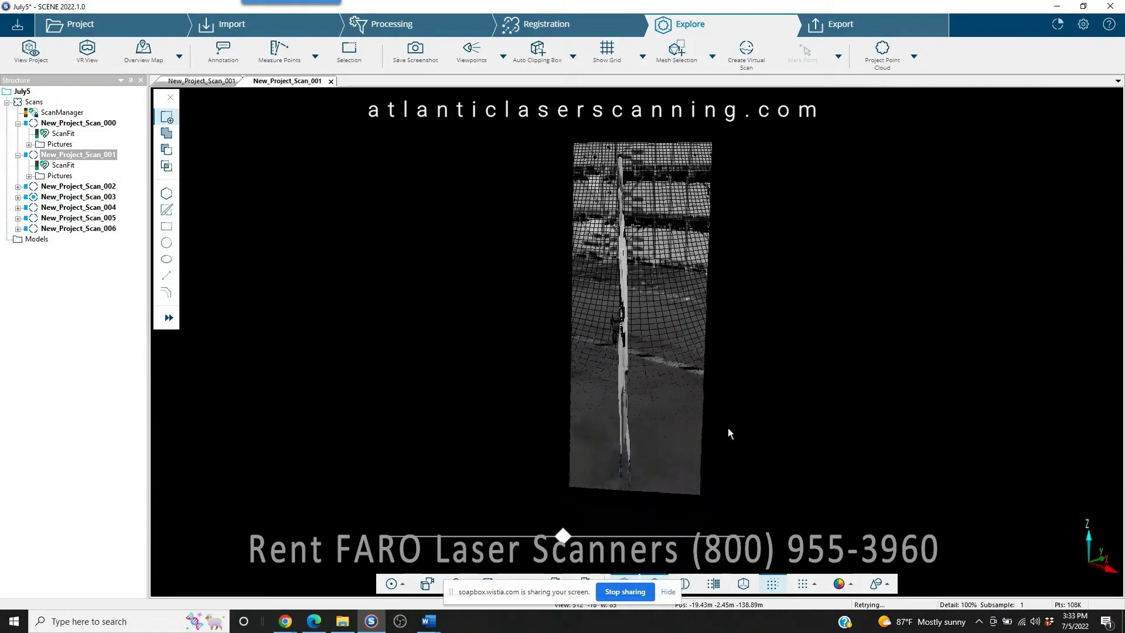
{"action": "left_click_drag", "start_coordinate": [560, 593], "coordinate": [372, 603]}
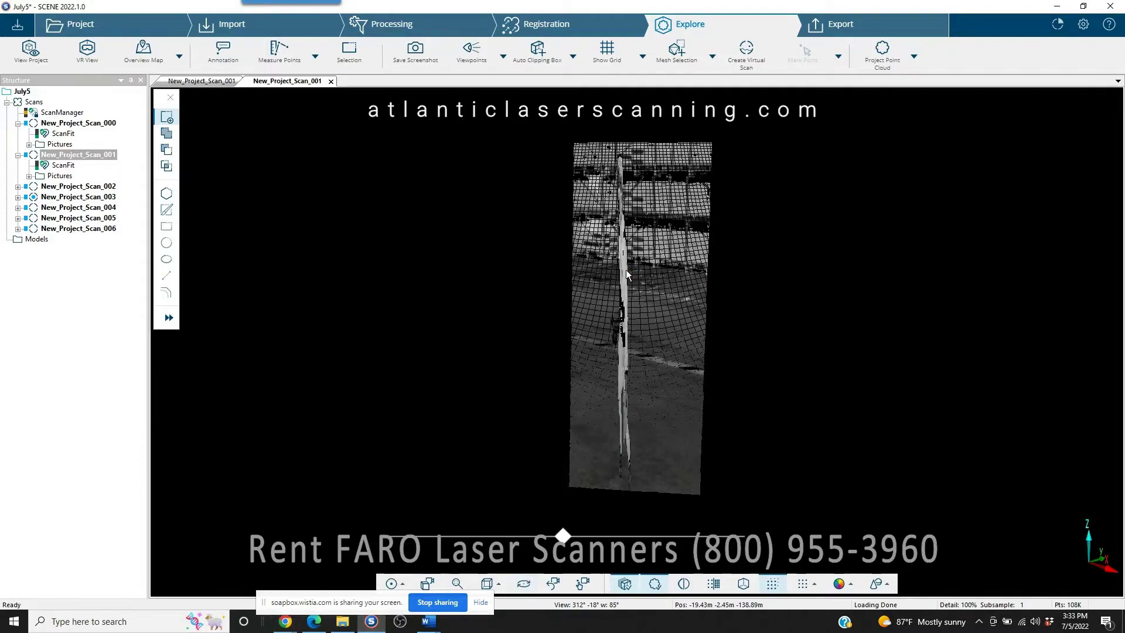
Enclose the person-shaped points in New_Project_Scan_001's 3D view with a polygon selection and delete everything inside it
{"action": "left_click_drag", "start_coordinate": [838, 339], "coordinate": [619, 293]}
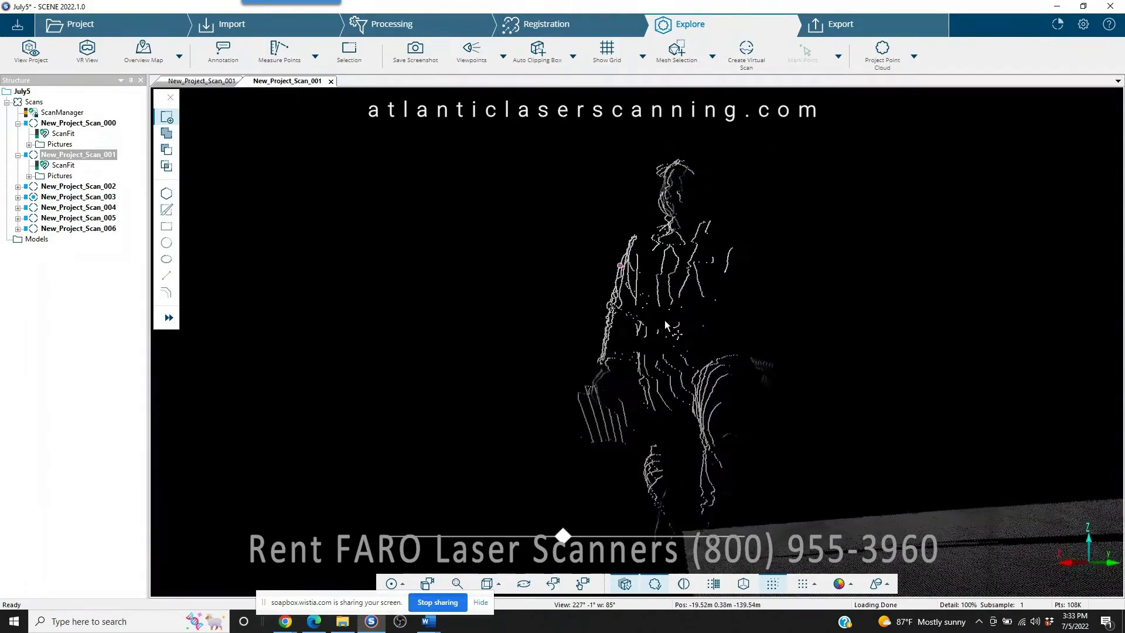
{"action": "right_click_drag", "start_coordinate": [665, 320], "coordinate": [555, 280]}
{"action": "mouse_move", "coordinate": [555, 280]}
{"action": "left_mouse_down"}
{"action": "mouse_move", "coordinate": [665, 346]}
{"action": "mouse_move", "coordinate": [720, 353]}
{"action": "mouse_move", "coordinate": [735, 301]}
{"action": "left_mouse_up"}
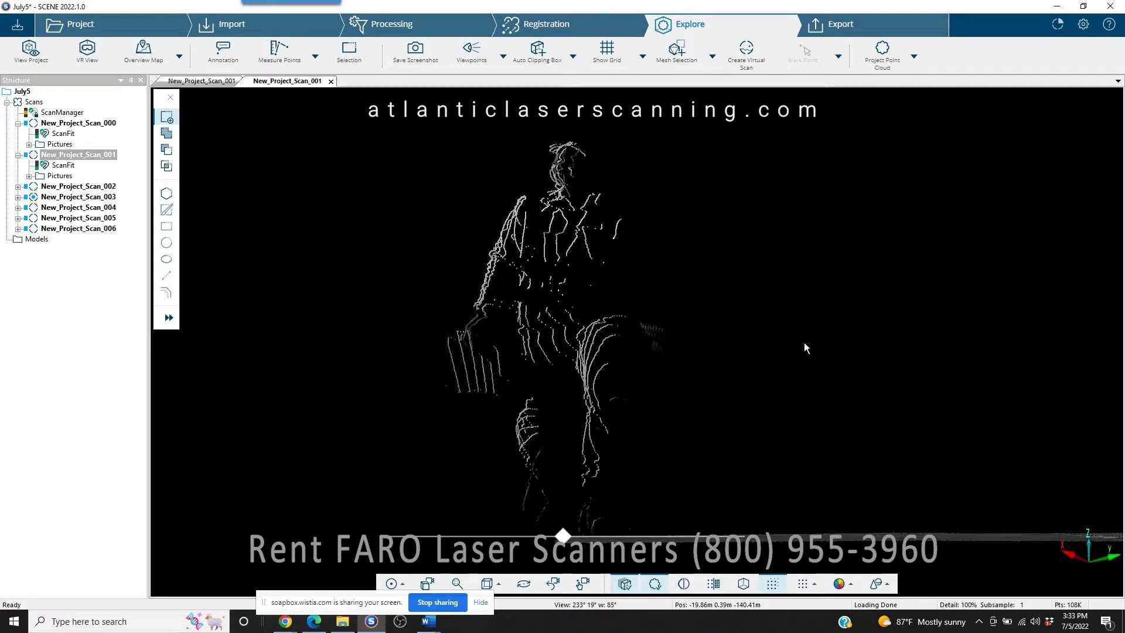
{"action": "left_click_drag", "start_coordinate": [742, 379], "coordinate": [705, 382]}
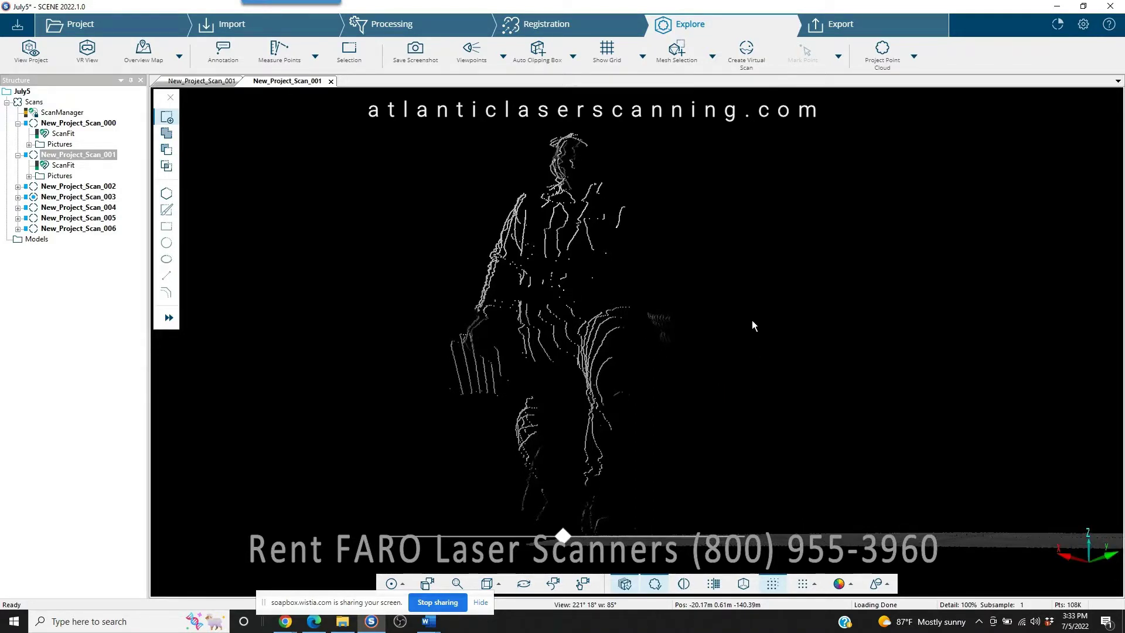
{"action": "mouse_move", "coordinate": [751, 320]}
{"action": "left_mouse_down"}
{"action": "mouse_move", "coordinate": [783, 351]}
{"action": "mouse_move", "coordinate": [797, 342]}
{"action": "left_mouse_up"}
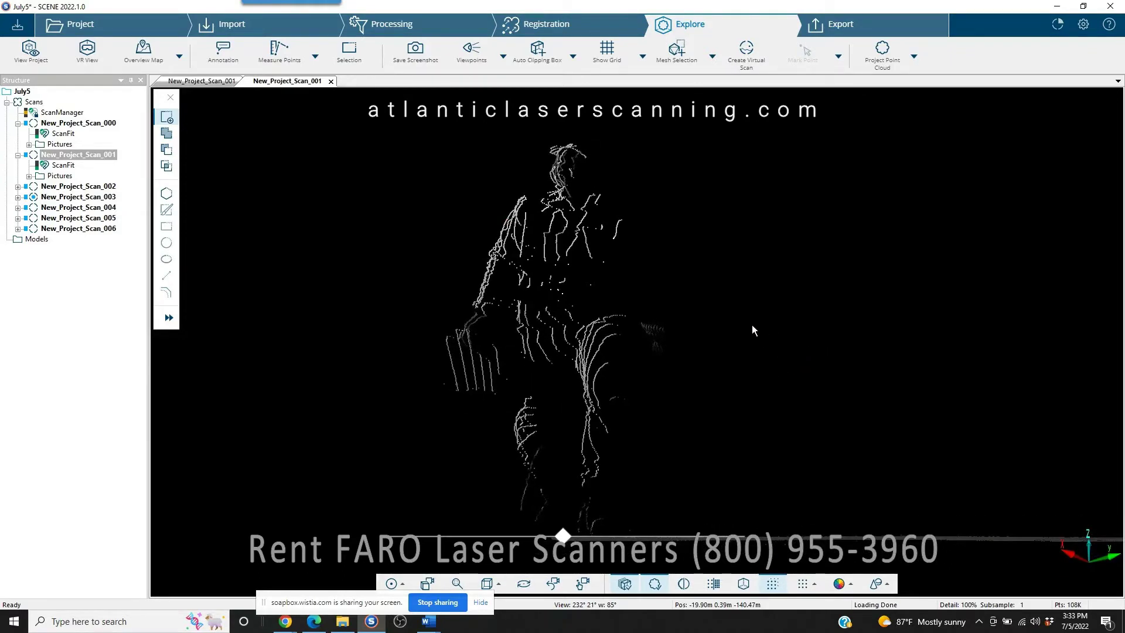
{"action": "left_click", "coordinate": [167, 198]}
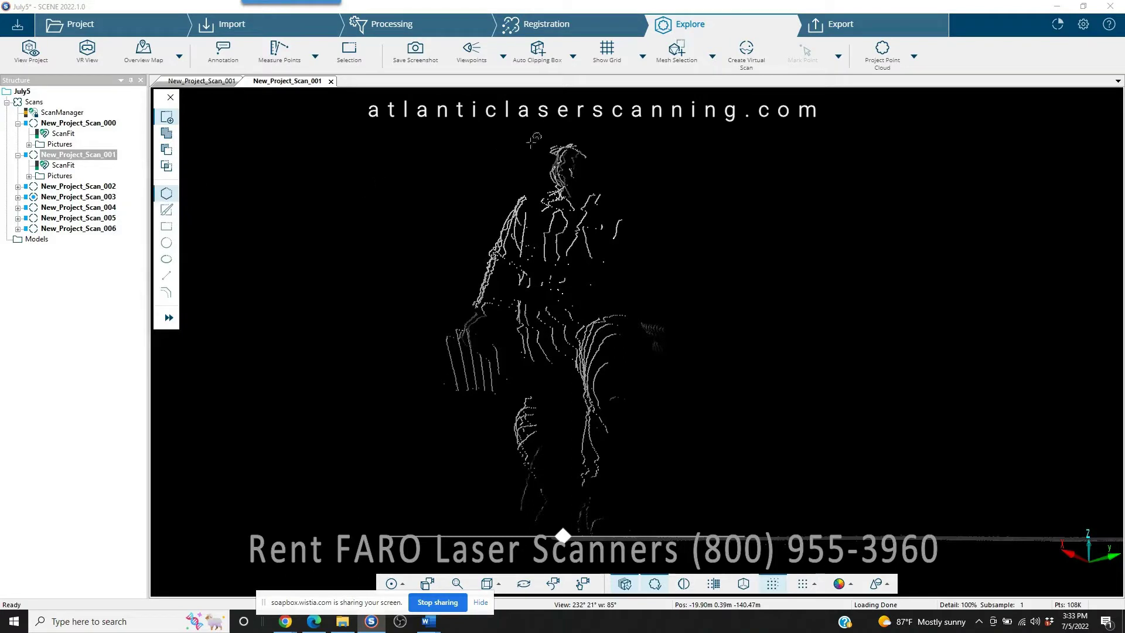
{"action": "left_click", "coordinate": [534, 124]}
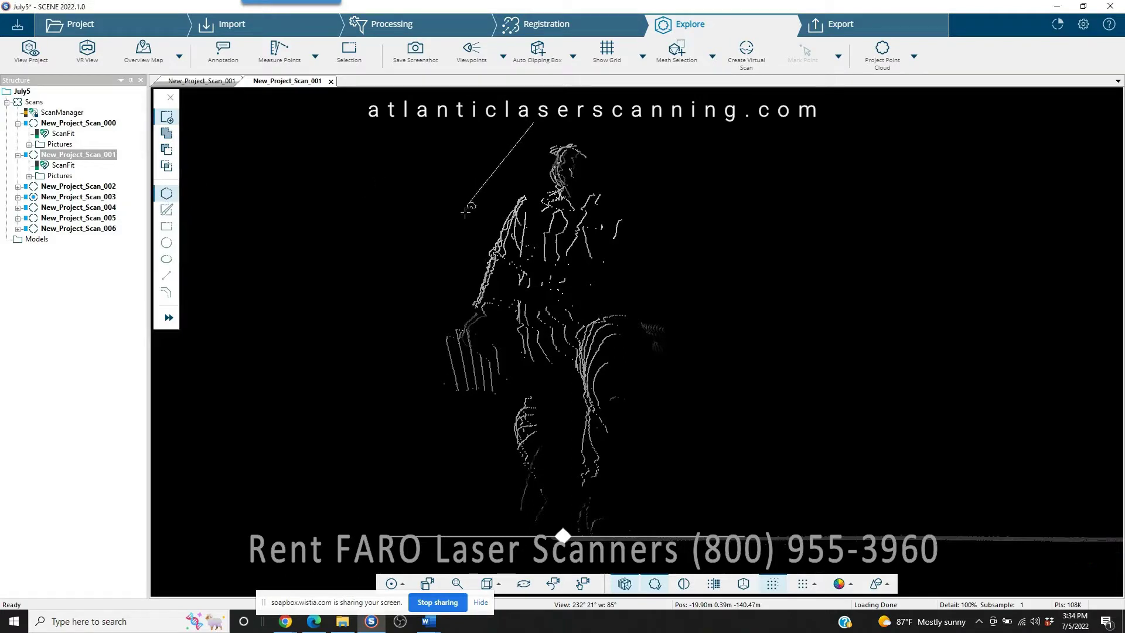
{"action": "left_click", "coordinate": [470, 203]}
{"action": "left_click", "coordinate": [432, 270]}
{"action": "left_click", "coordinate": [411, 390]}
{"action": "left_click", "coordinate": [447, 504]}
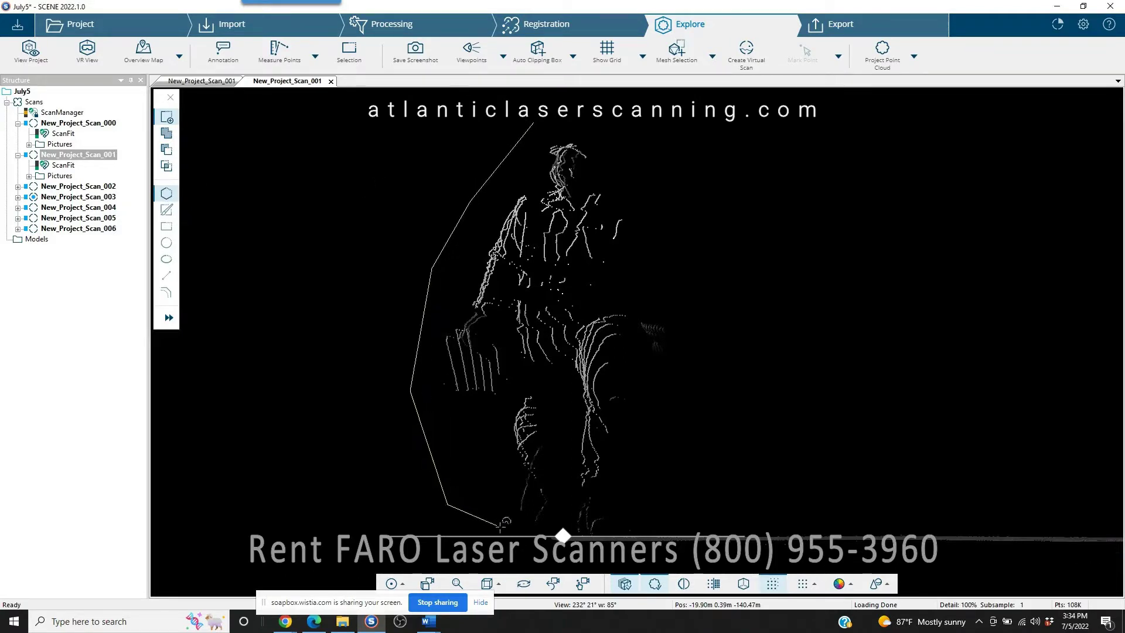
{"action": "left_click", "coordinate": [508, 528]}
{"action": "left_click", "coordinate": [631, 530]}
{"action": "left_click", "coordinate": [664, 428]}
{"action": "left_click", "coordinate": [707, 342]}
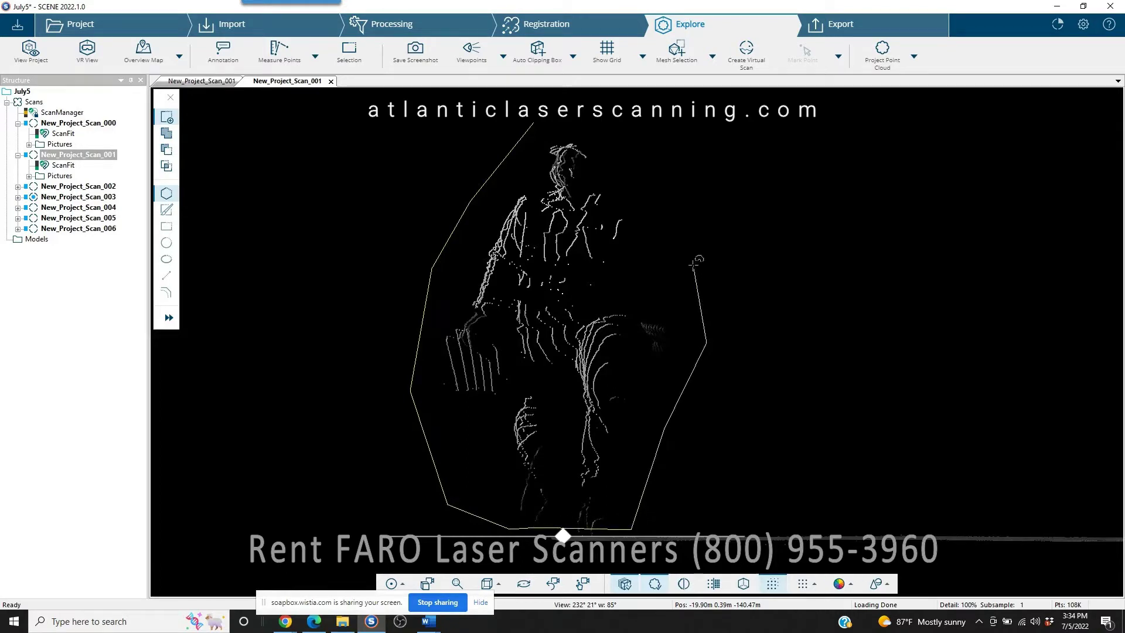
{"action": "left_click", "coordinate": [695, 261]}
{"action": "left_click", "coordinate": [645, 160]}
{"action": "left_click", "coordinate": [599, 119]}
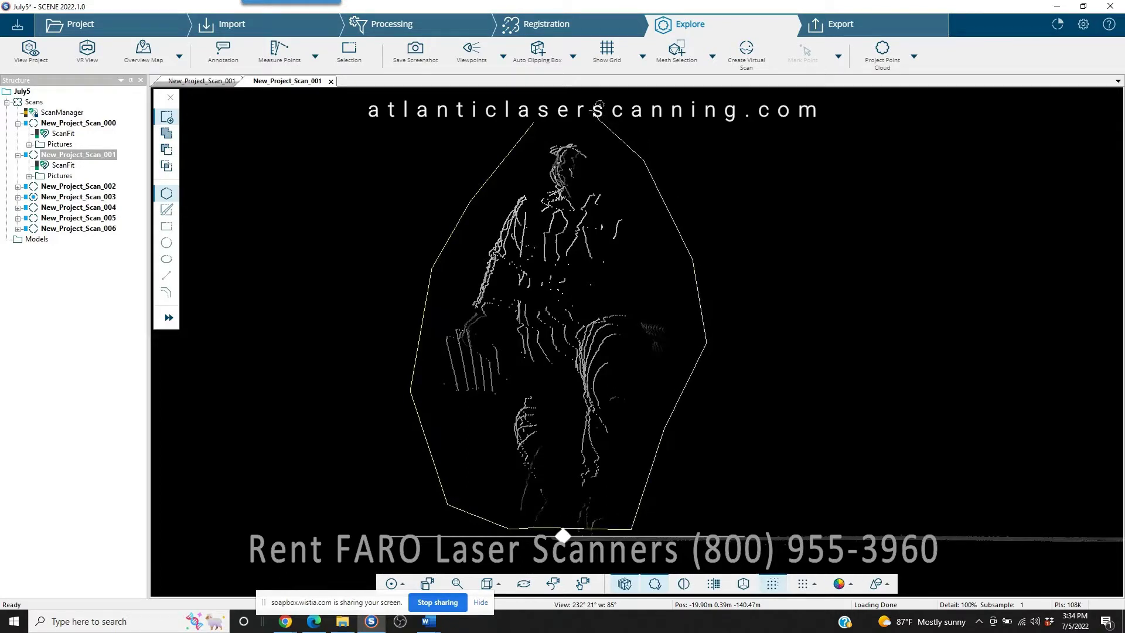
{"action": "double_click", "coordinate": [554, 115]}
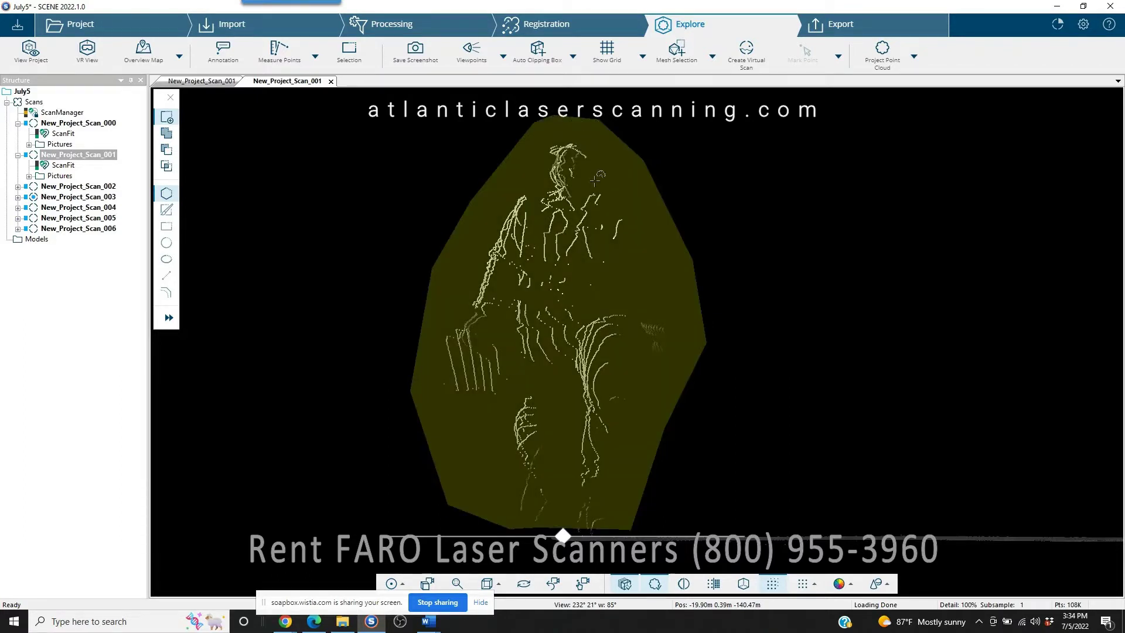
{"action": "right_click", "coordinate": [629, 225]}
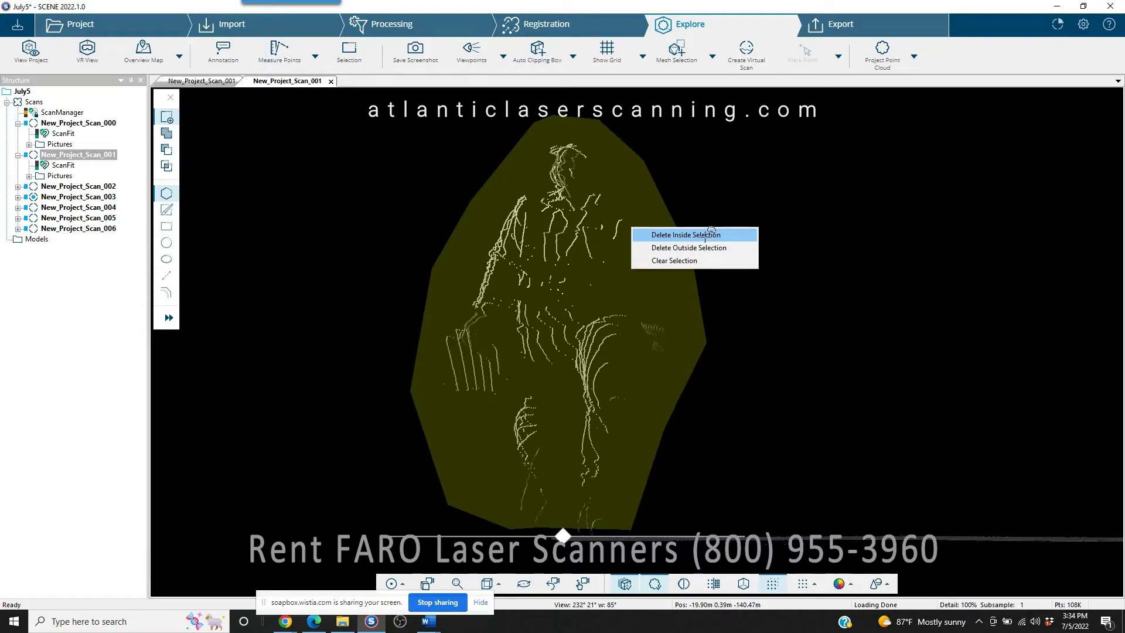
{"action": "left_click", "coordinate": [686, 234]}
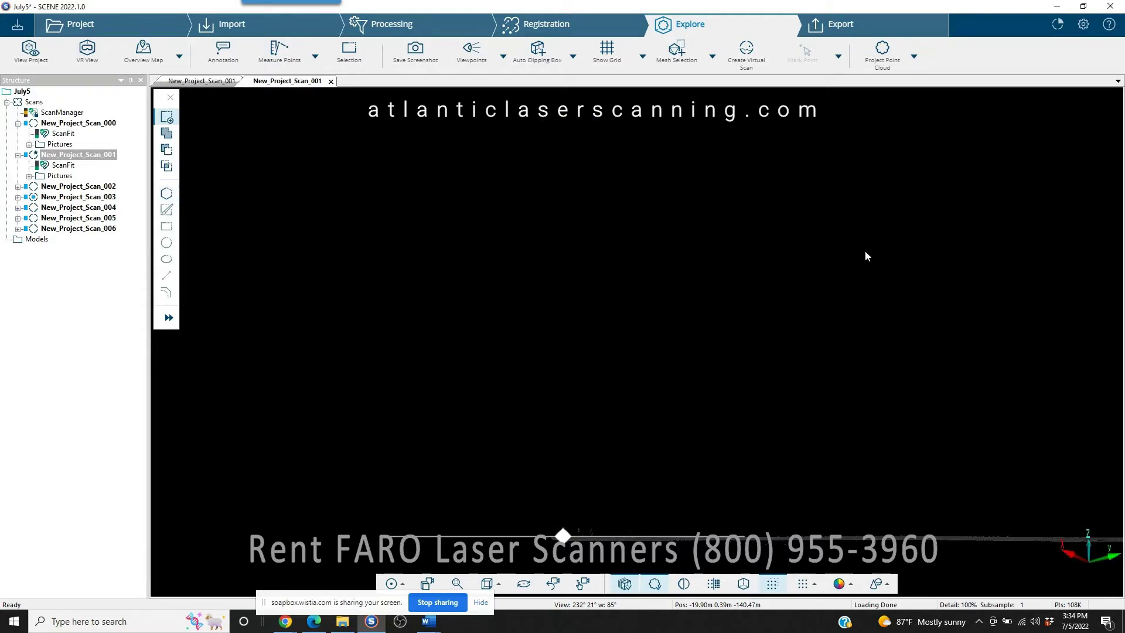
Save the project's shared changes and close both New_Project_Scan_001 views
{"action": "left_click_drag", "start_coordinate": [866, 256], "coordinate": [89, 336]}
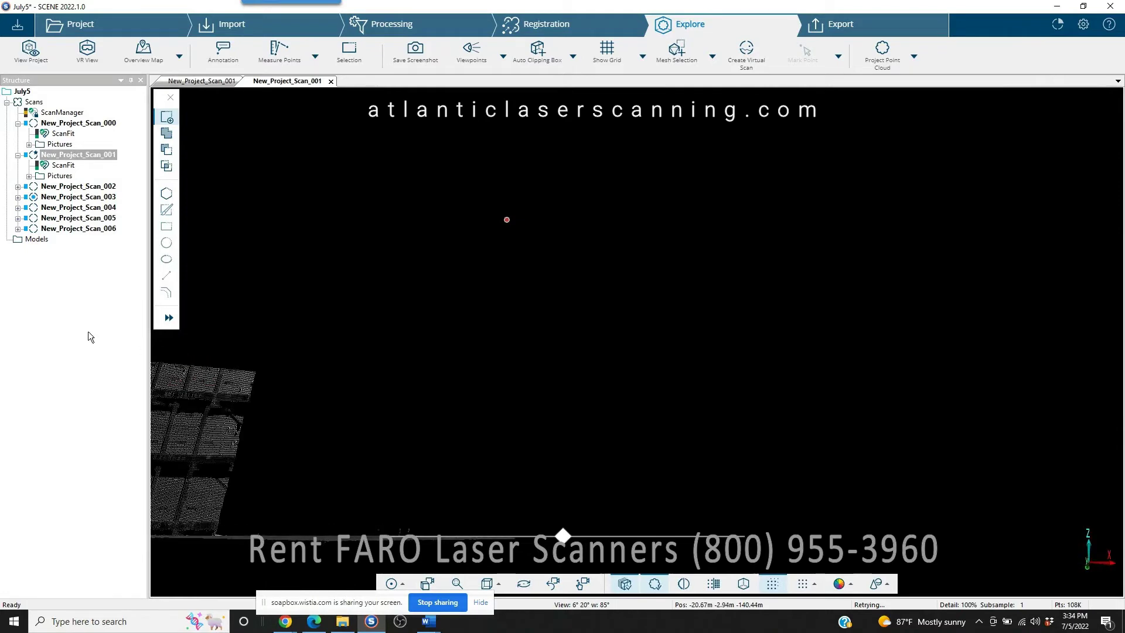
{"action": "left_click", "coordinate": [18, 26]}
{"action": "left_click", "coordinate": [526, 359]}
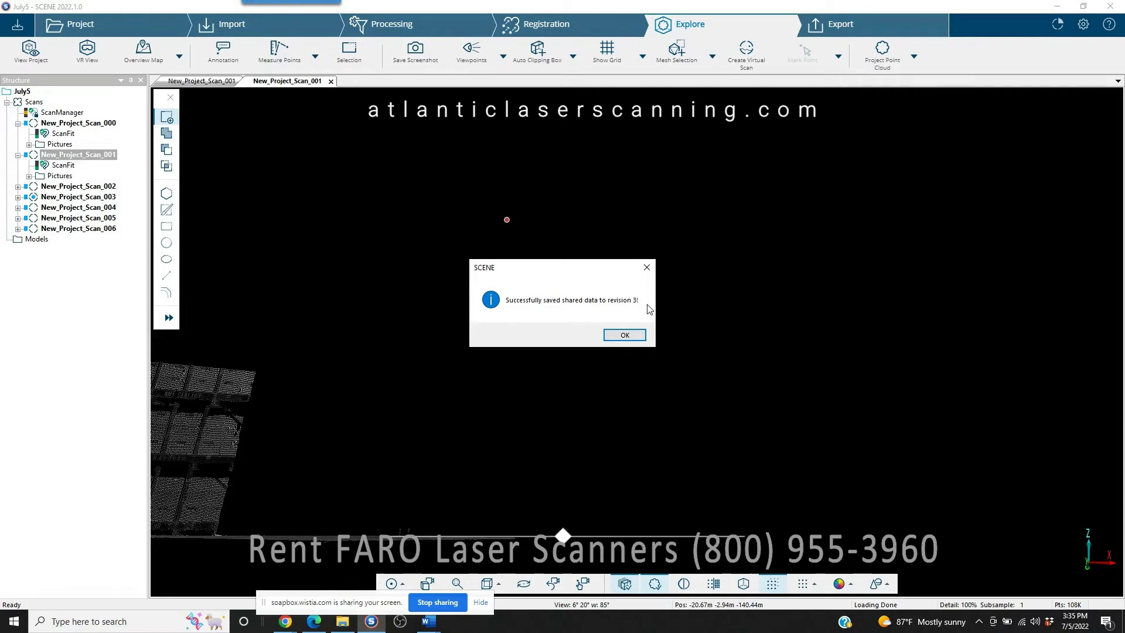
{"action": "left_click", "coordinate": [620, 339]}
{"action": "left_click", "coordinate": [622, 336]}
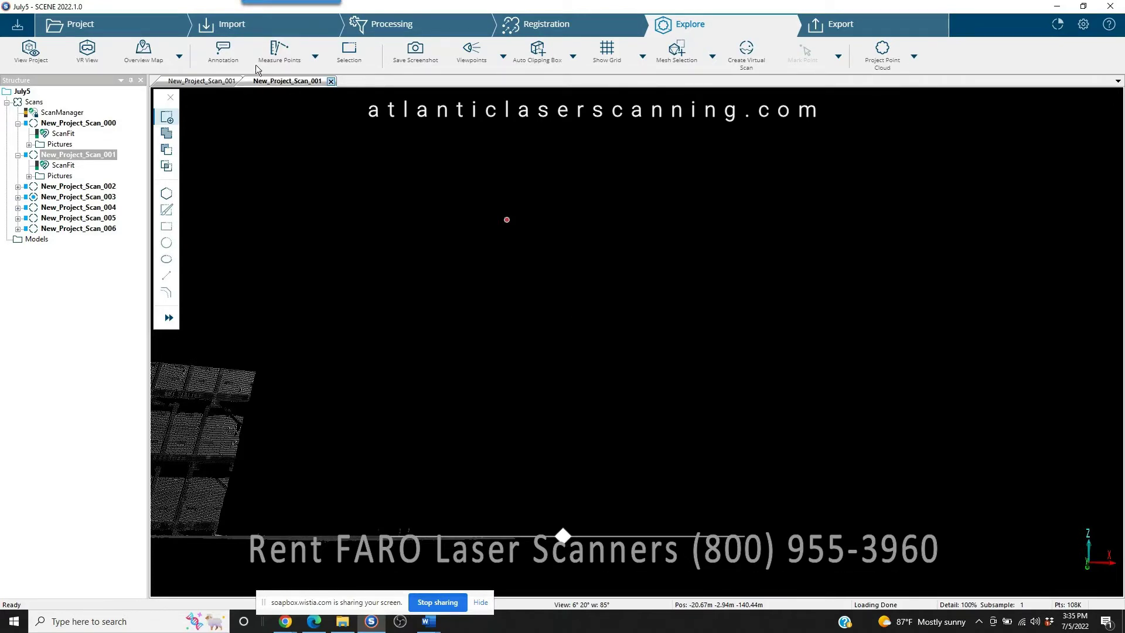
{"action": "left_click", "coordinate": [234, 84]}
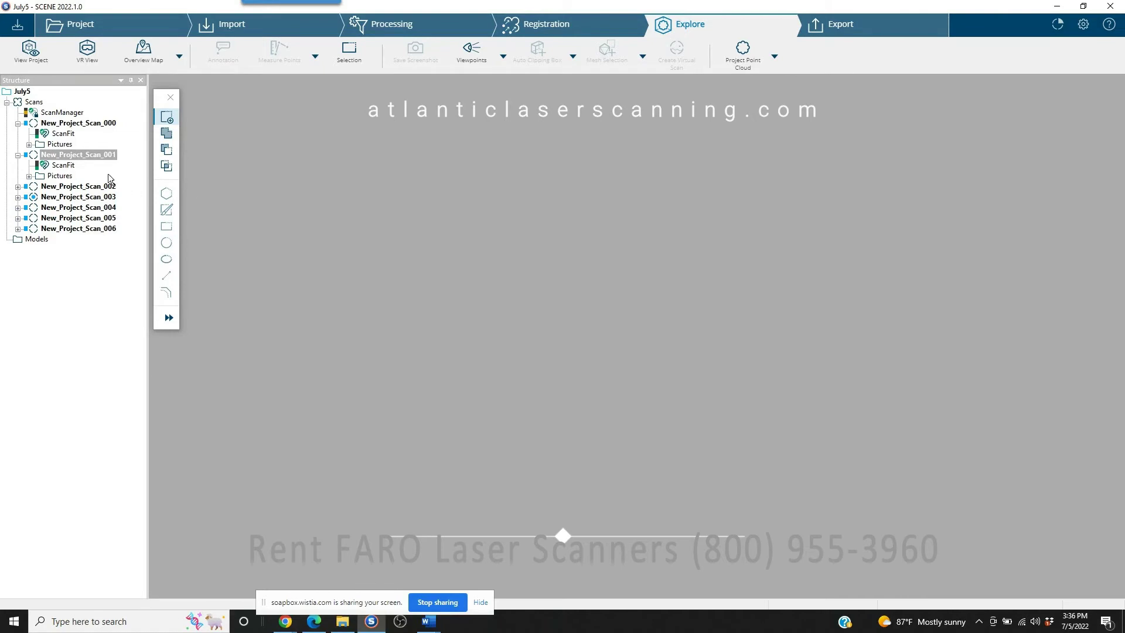
Open New_Project_Scan_002 and find the vertical streak of points in front of the stacked racks
{"action": "double_click", "coordinate": [86, 186]}
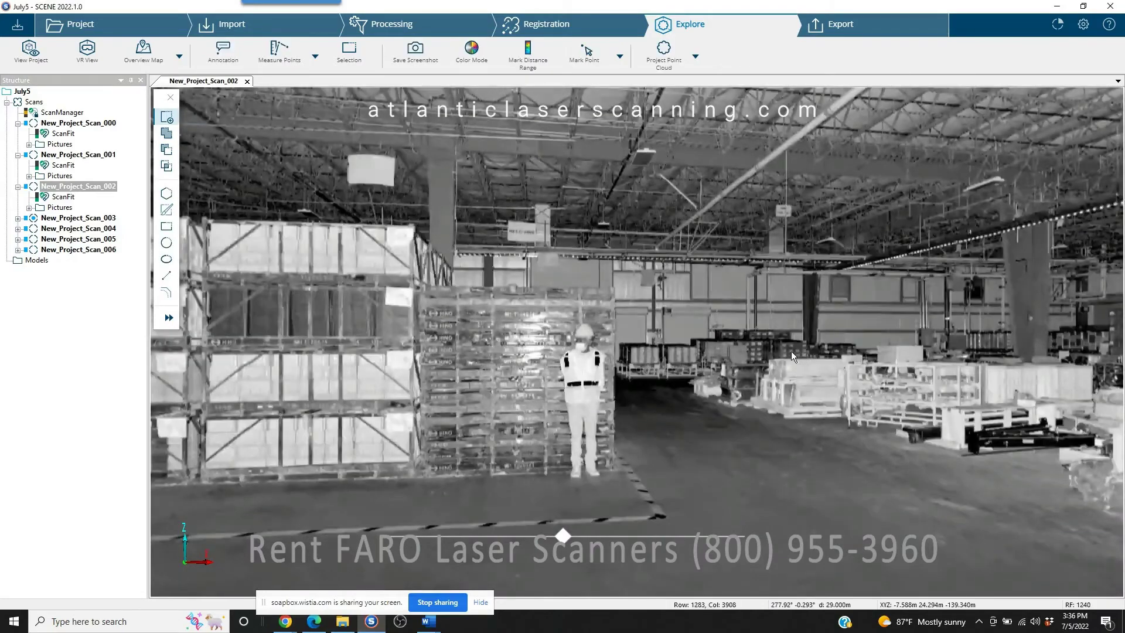
{"action": "left_click_drag", "start_coordinate": [791, 351], "coordinate": [209, 345]}
{"action": "left_click_drag", "start_coordinate": [499, 350], "coordinate": [836, 350]}
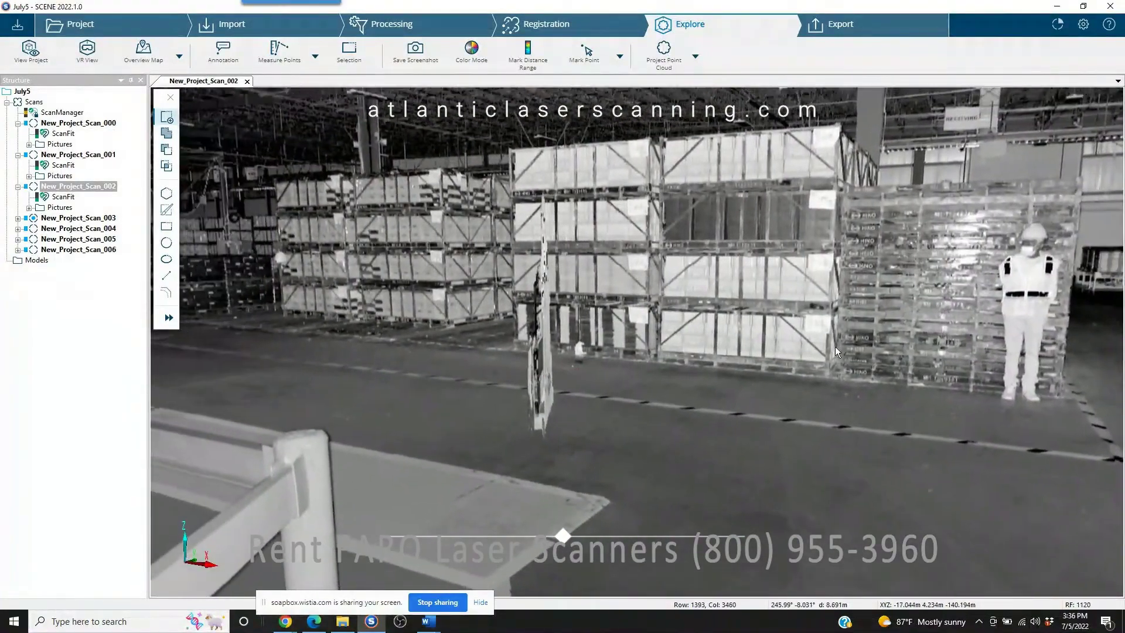
{"action": "scroll", "coordinate": [560, 340], "scroll_direction": "up", "scroll_amount": 5}
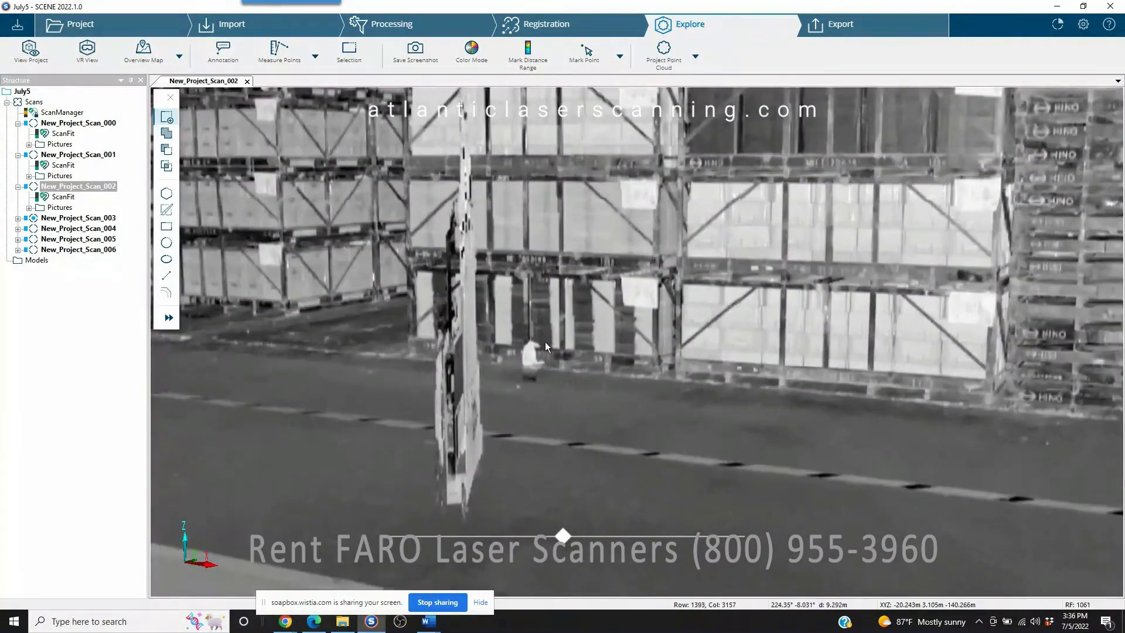
{"action": "scroll", "coordinate": [586, 317], "scroll_direction": "down", "scroll_amount": 3}
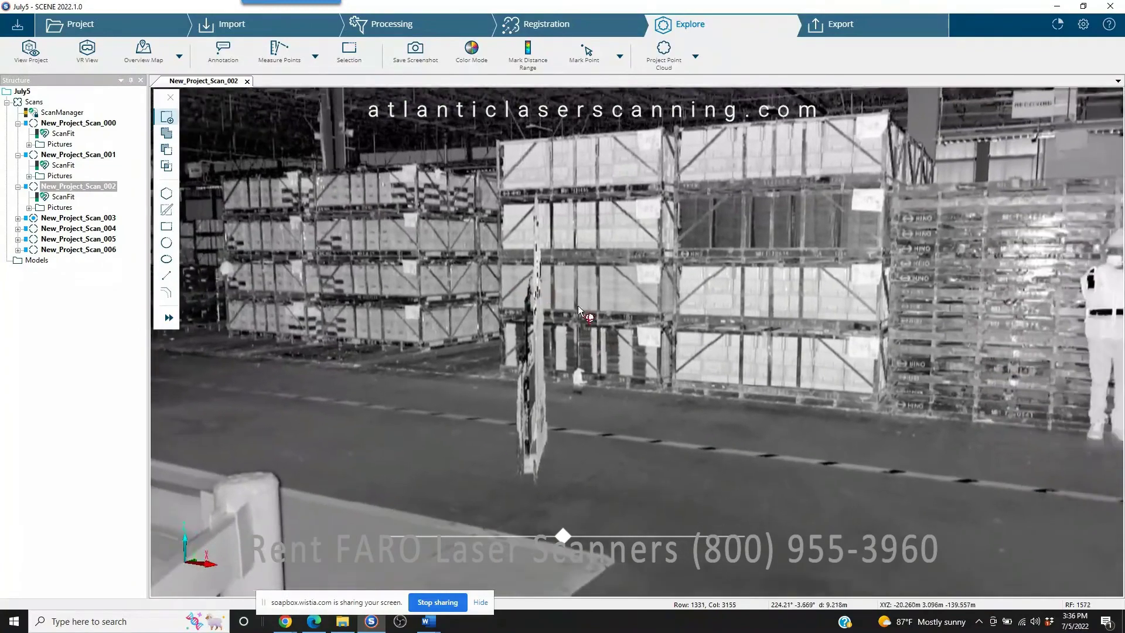
{"action": "scroll", "coordinate": [615, 324], "scroll_direction": "up", "scroll_amount": 4}
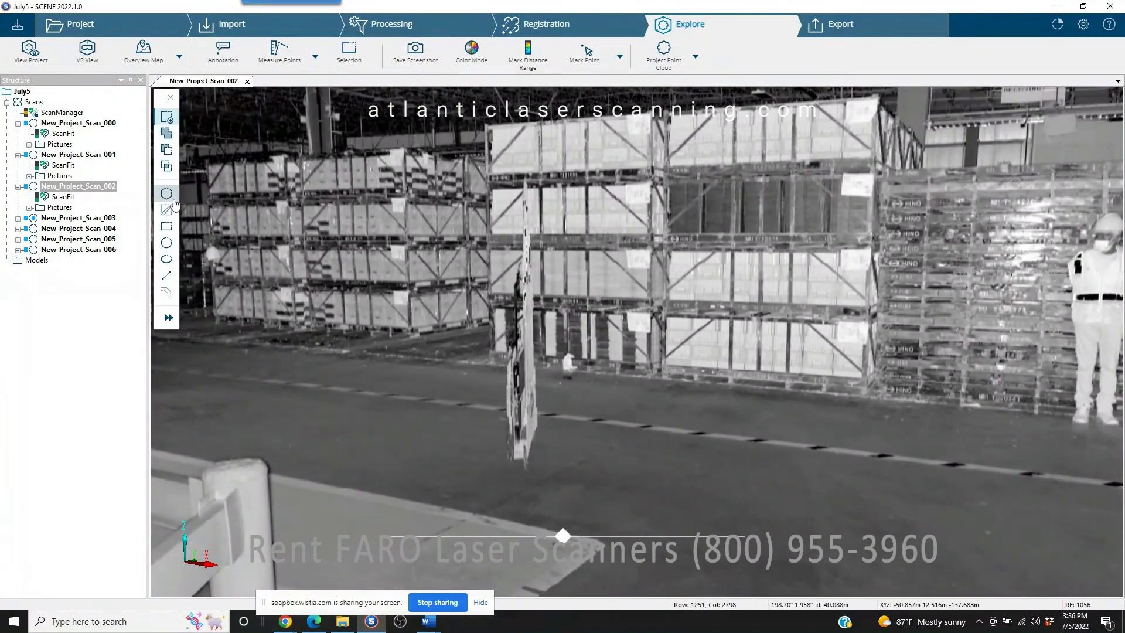
Select the vertical streak and its surroundings in New_Project_Scan_002 with a rectangle, and open that selection in a 3D view
{"action": "left_click", "coordinate": [166, 227]}
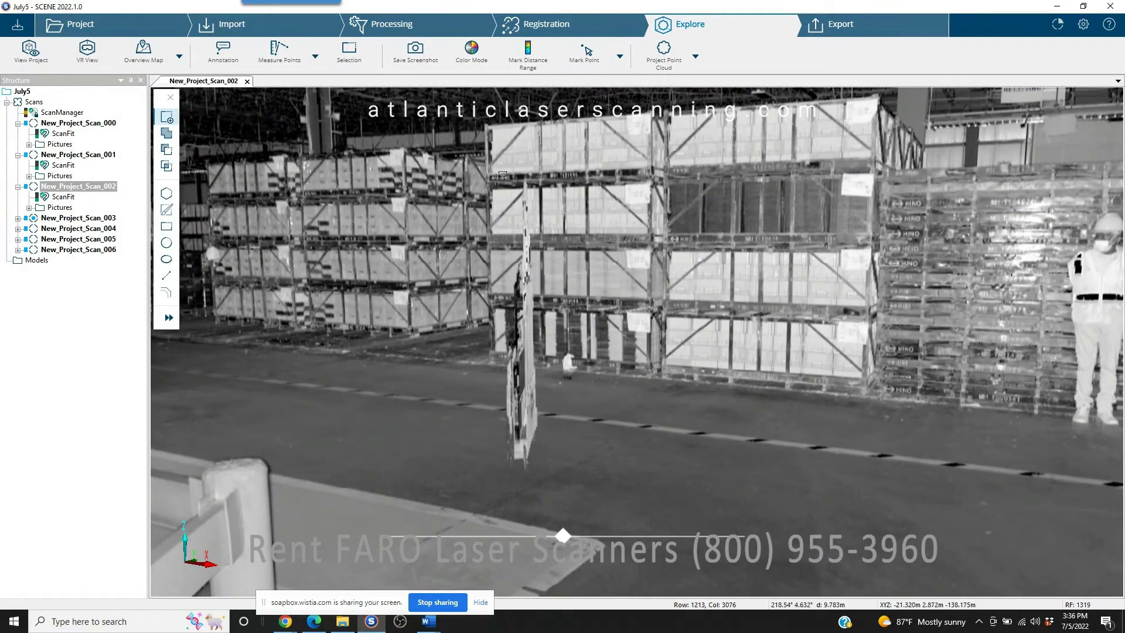
{"action": "mouse_move", "coordinate": [476, 155]}
{"action": "left_mouse_down"}
{"action": "mouse_move", "coordinate": [518, 411]}
{"action": "mouse_move", "coordinate": [583, 485]}
{"action": "mouse_move", "coordinate": [604, 484]}
{"action": "left_mouse_up"}
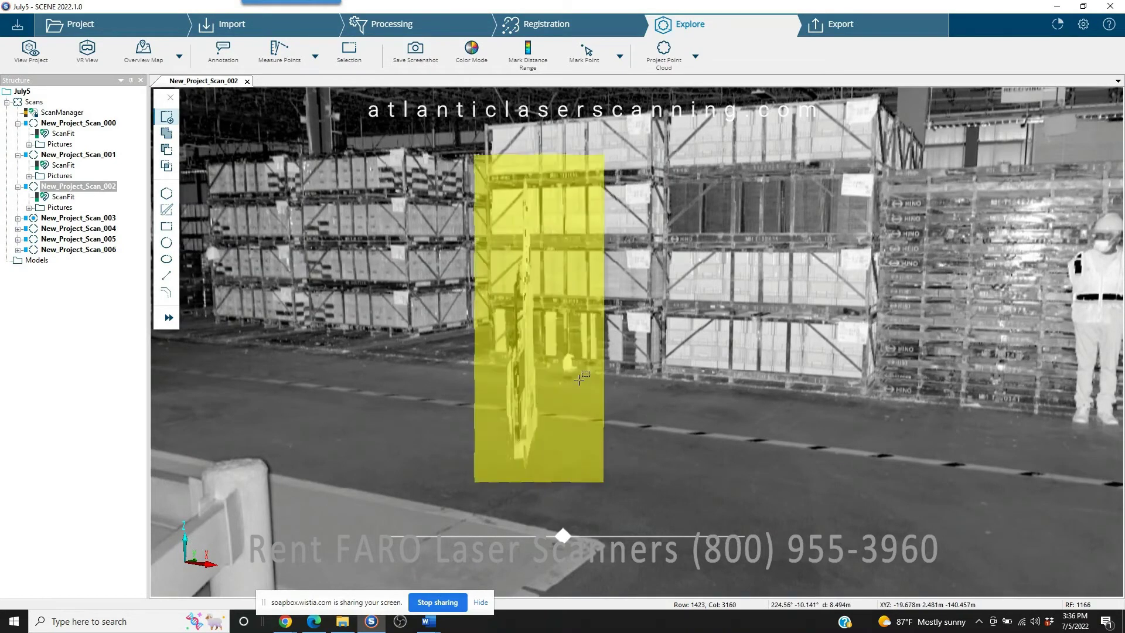
{"action": "right_click", "coordinate": [553, 241]}
{"action": "mouse_move", "coordinate": [574, 251]}
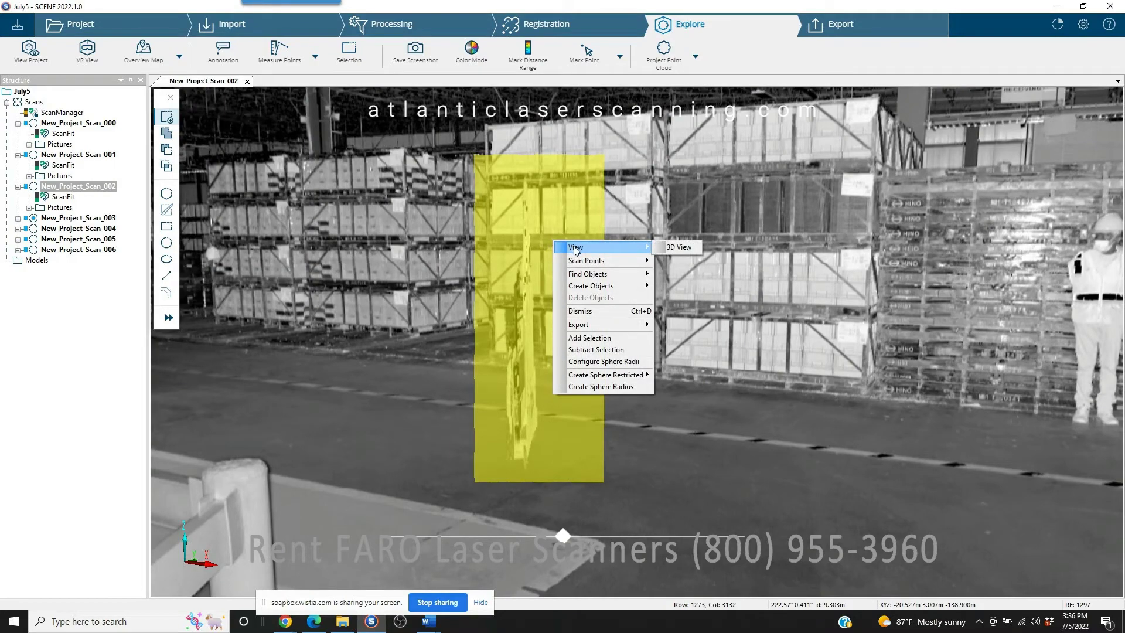
{"action": "left_click", "coordinate": [687, 246]}
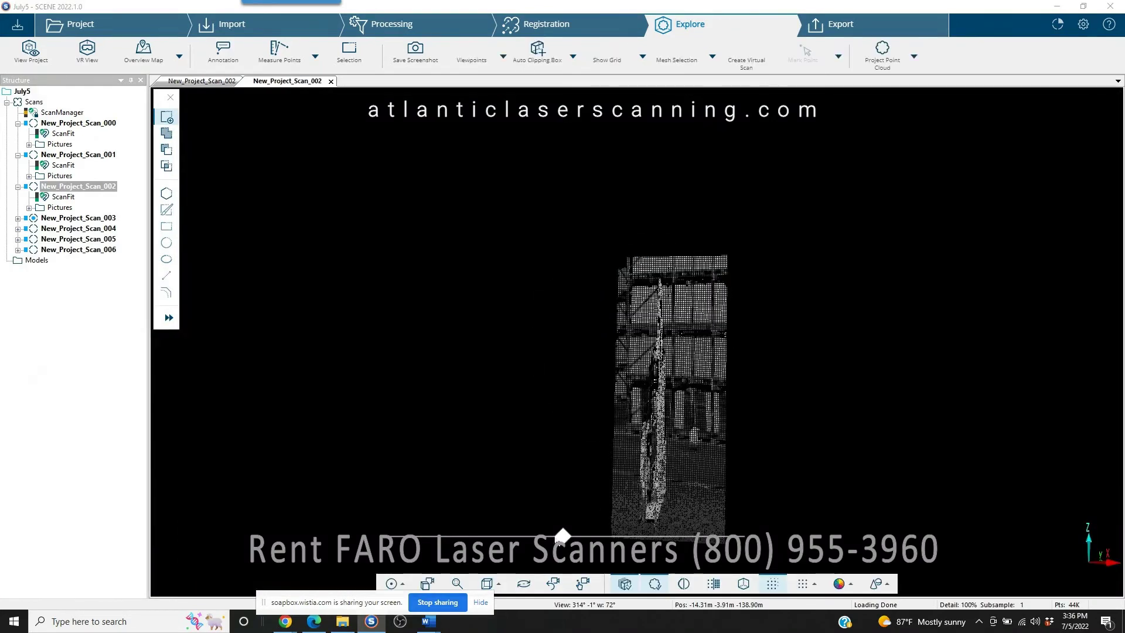
Outline the stray figure in New_Project_Scan_002's 3D view with a polygon selection just above the floor and delete the points inside
{"action": "left_click", "coordinate": [524, 586]}
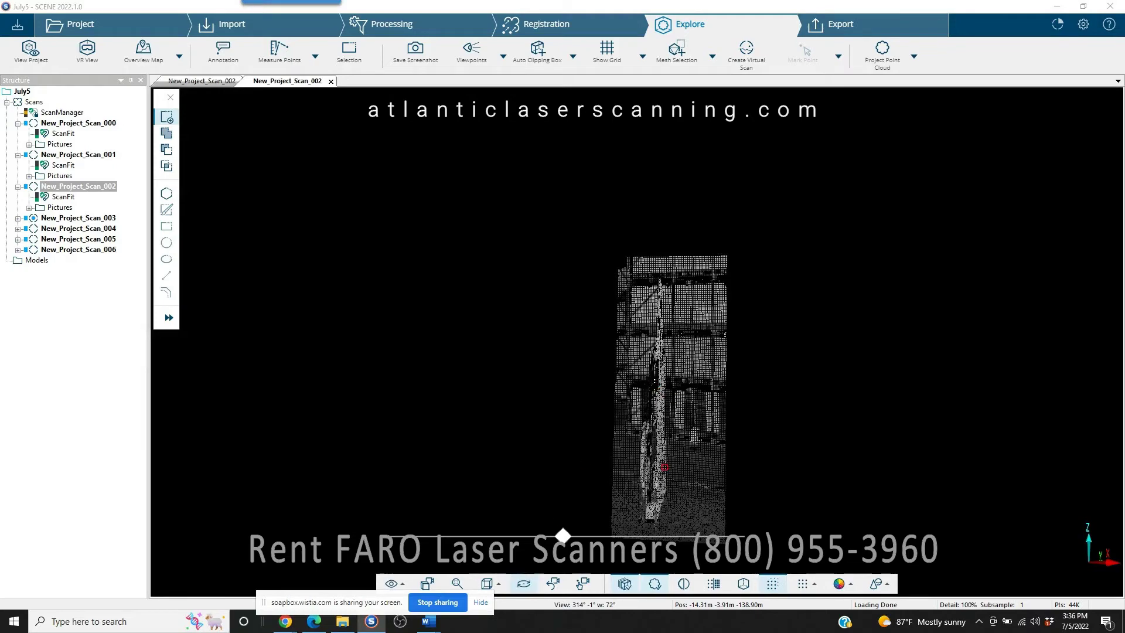
{"action": "left_click", "coordinate": [660, 503]}
{"action": "left_click_drag", "start_coordinate": [866, 444], "coordinate": [643, 398]}
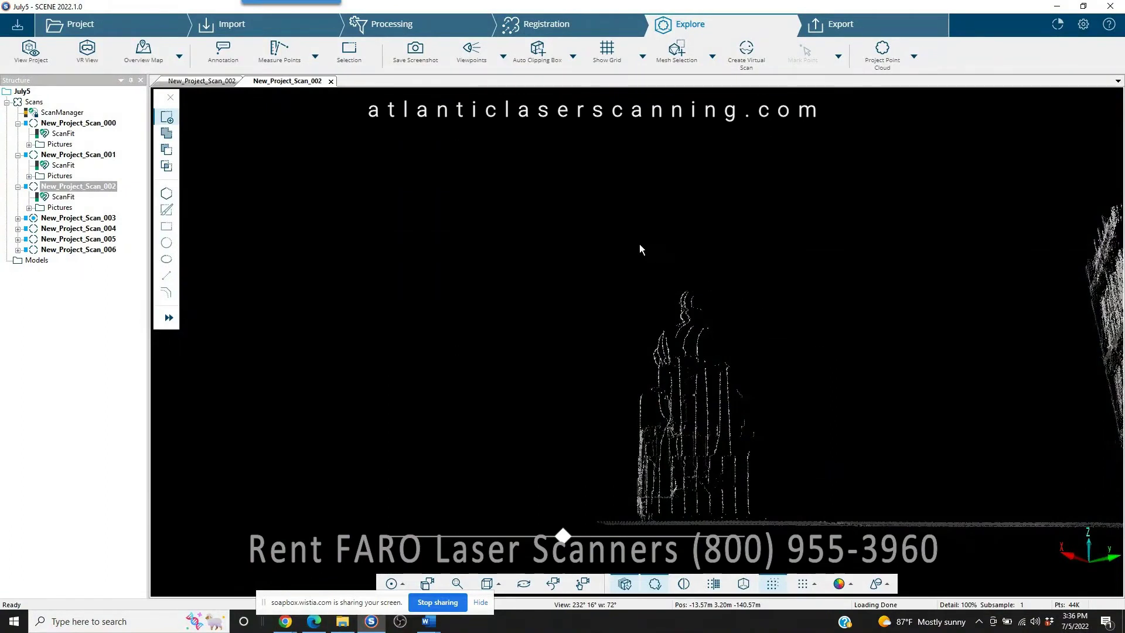
{"action": "left_click", "coordinate": [167, 195]}
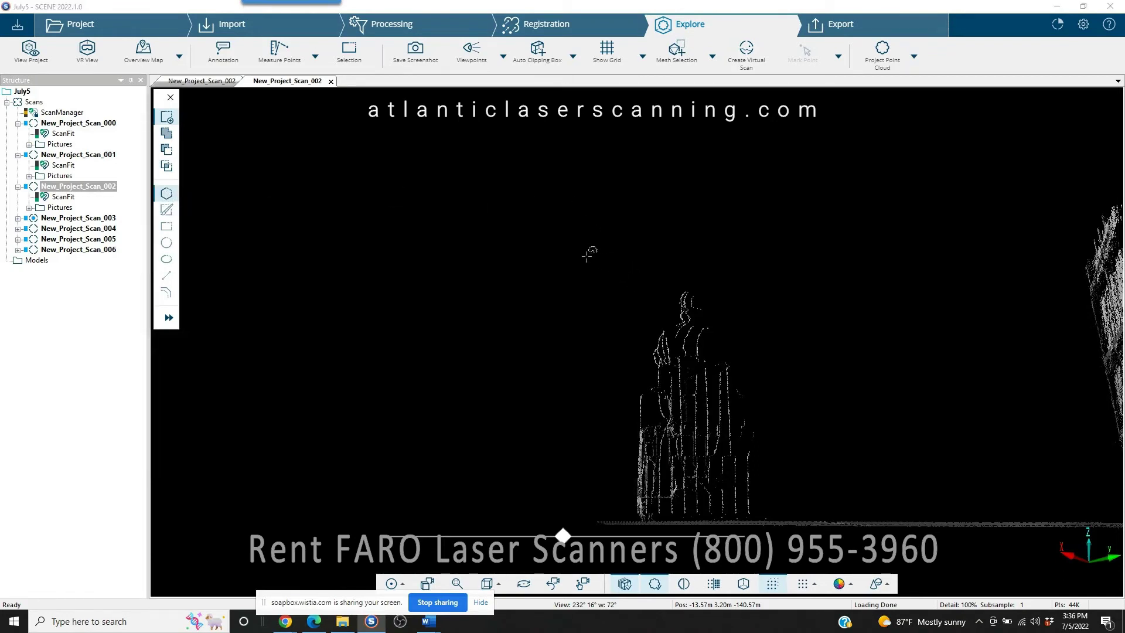
{"action": "left_click", "coordinate": [599, 251]}
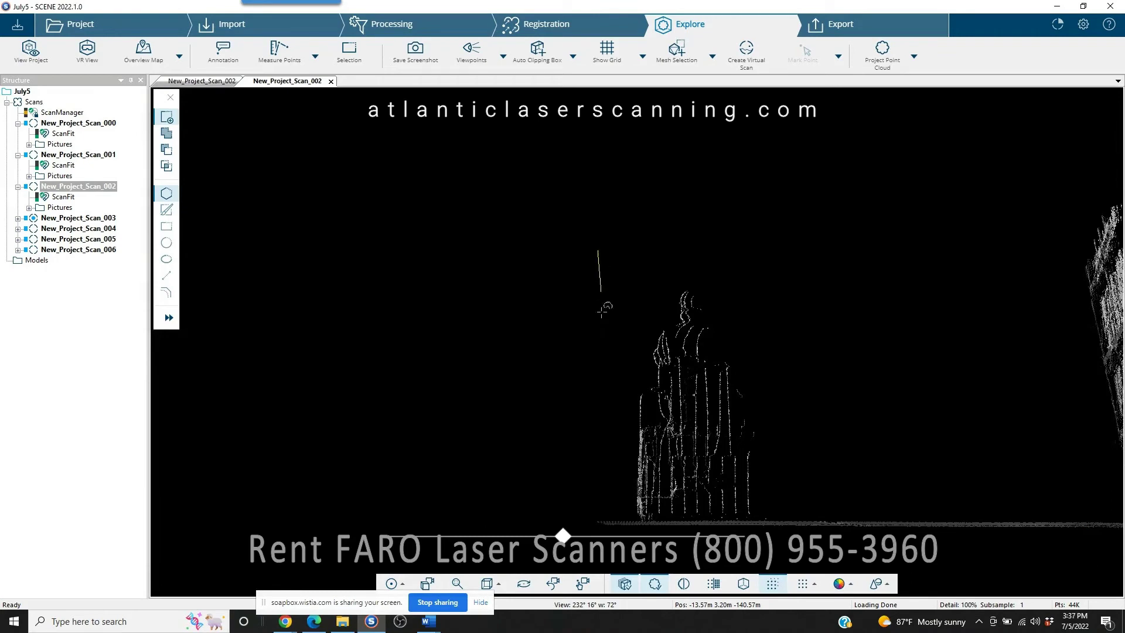
{"action": "left_click", "coordinate": [608, 506]}
{"action": "left_click", "coordinate": [624, 517]}
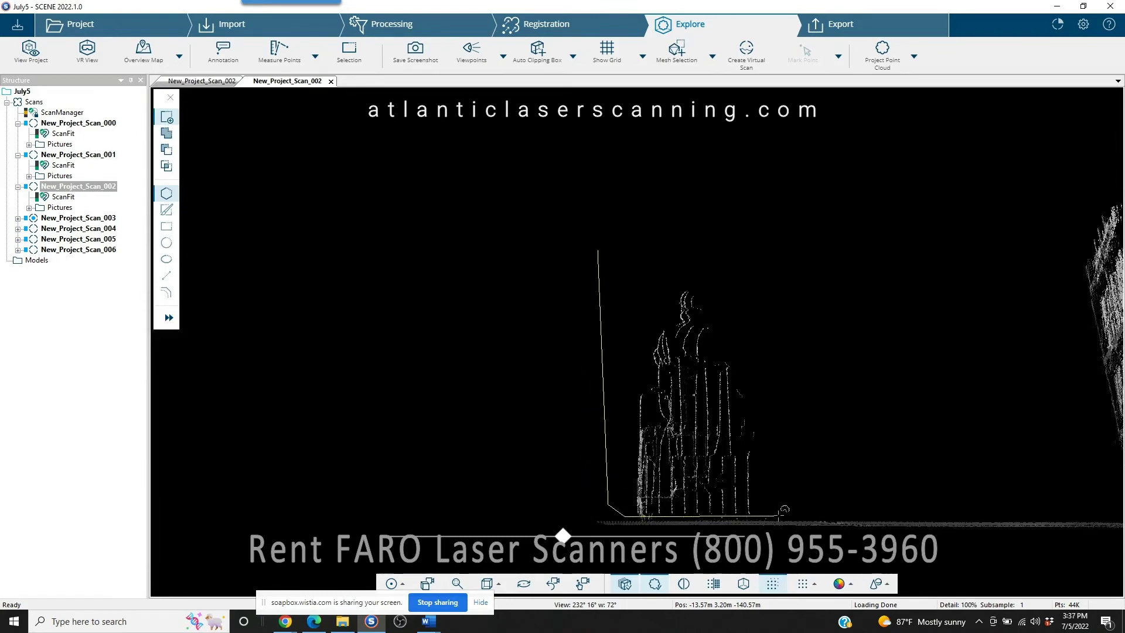
{"action": "left_click", "coordinate": [783, 517]}
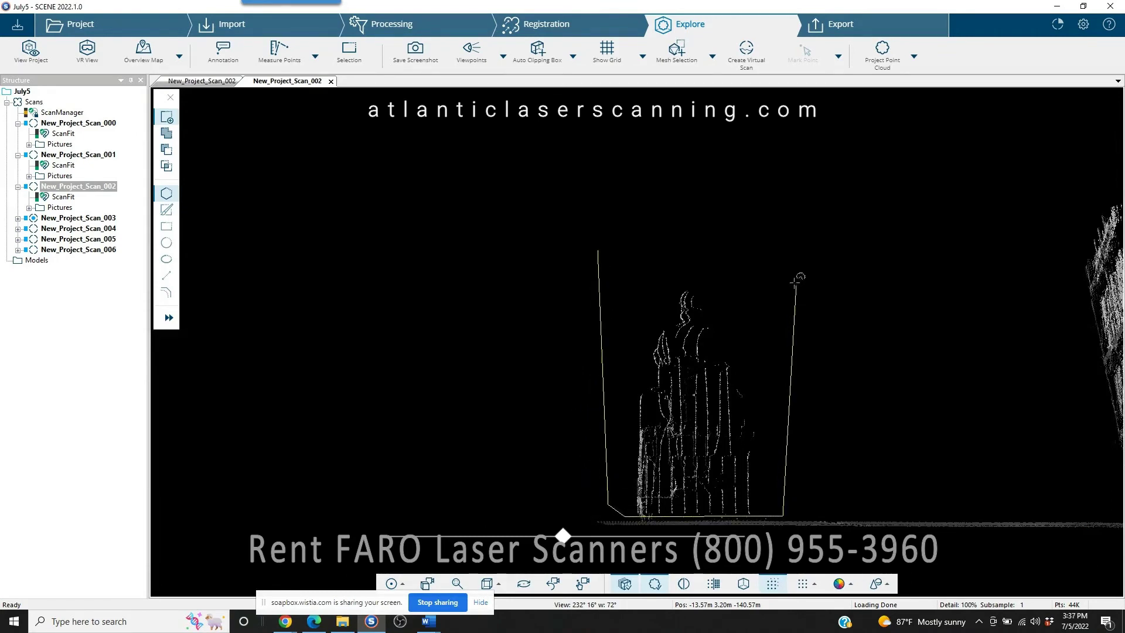
{"action": "left_click", "coordinate": [795, 283]}
{"action": "double_click", "coordinate": [662, 230]}
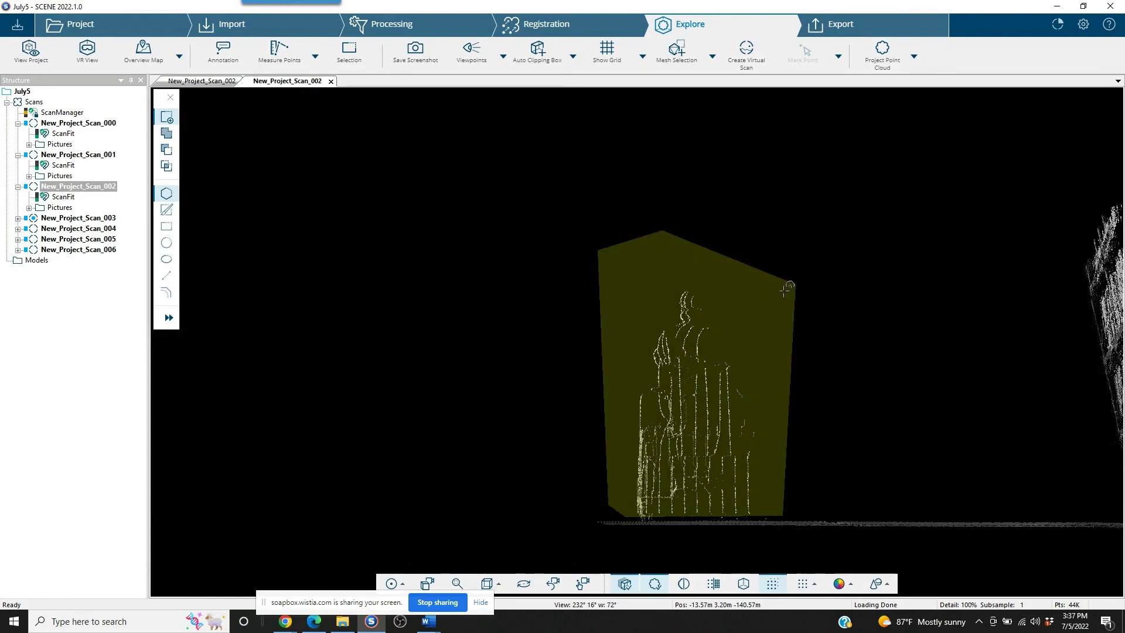
{"action": "right_click", "coordinate": [665, 259]}
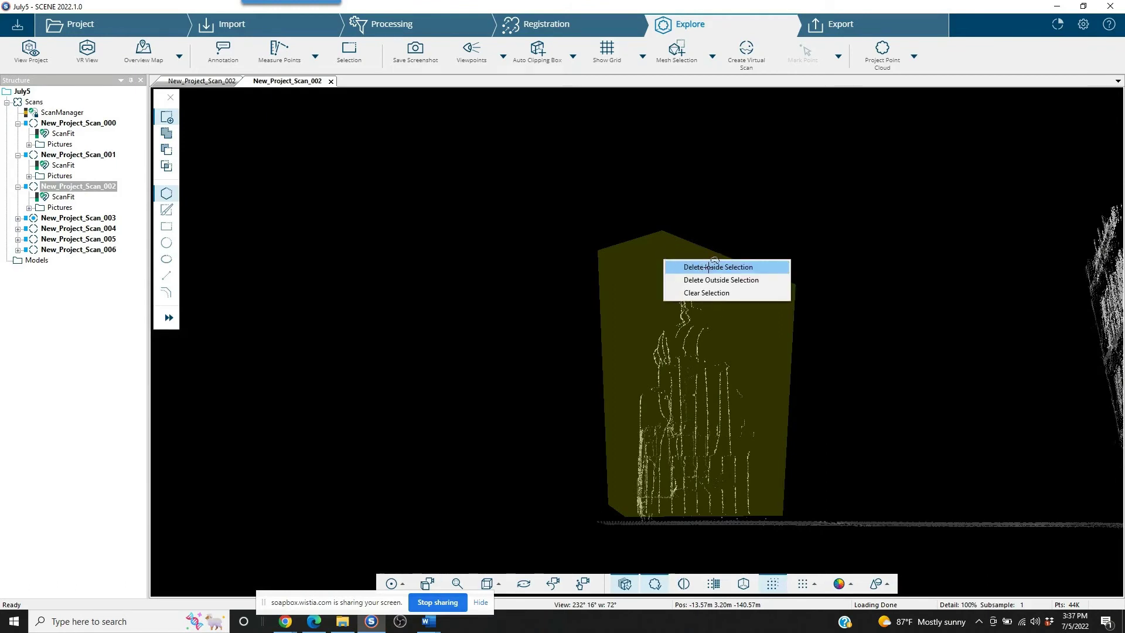
{"action": "left_click", "coordinate": [711, 266]}
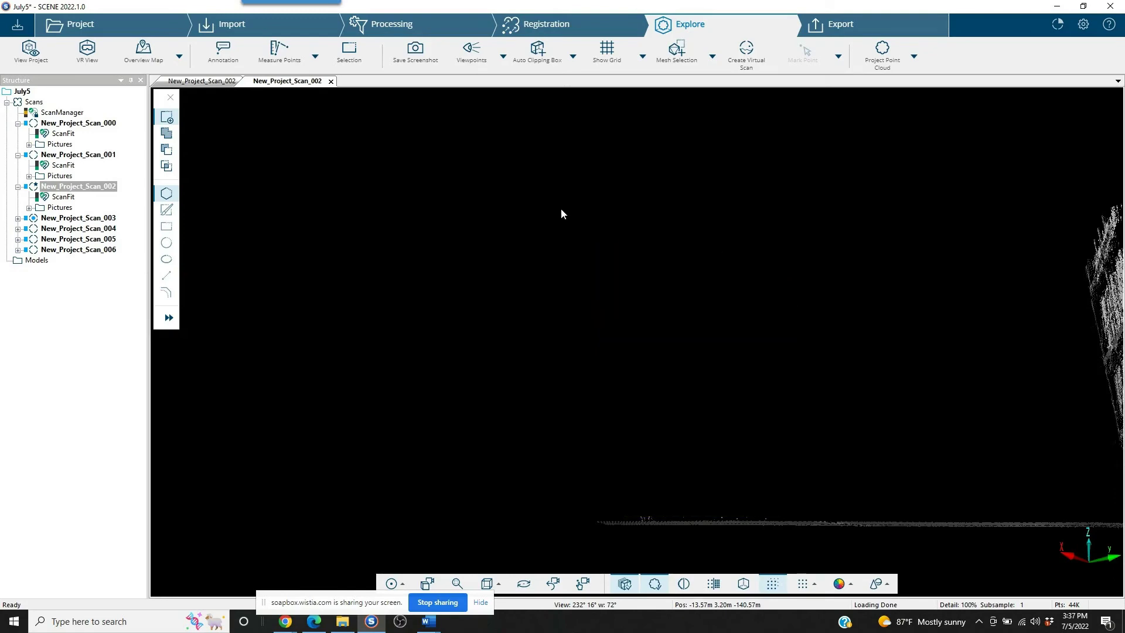
Close both New_Project_Scan_002 views and save the project's shared changes without a comment
{"action": "left_click", "coordinate": [331, 81]}
{"action": "left_click", "coordinate": [247, 81]}
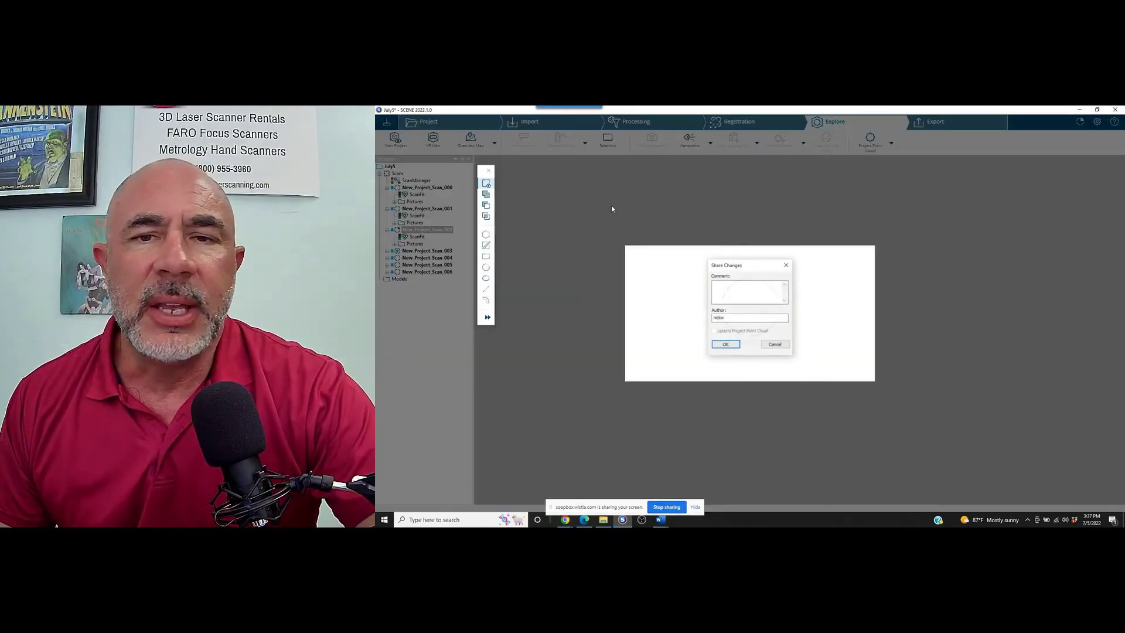
{"action": "left_click", "coordinate": [725, 344]}
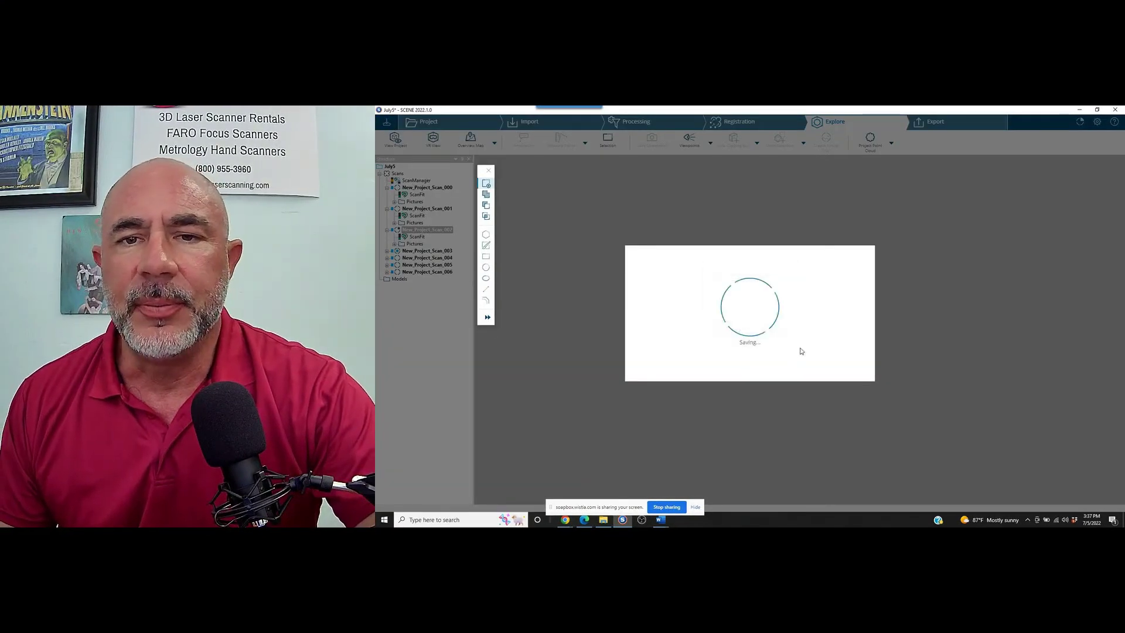